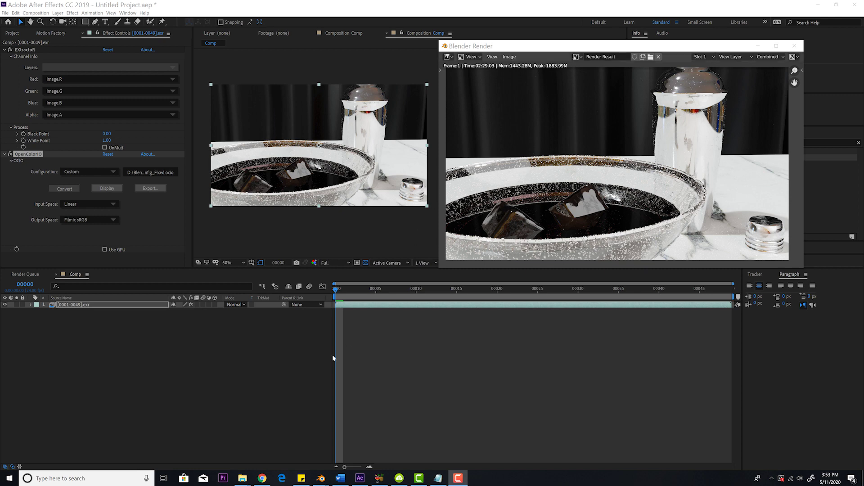
Bring the Chrome window showing fnordware's ProEXR page to the front
left_click(262, 478)
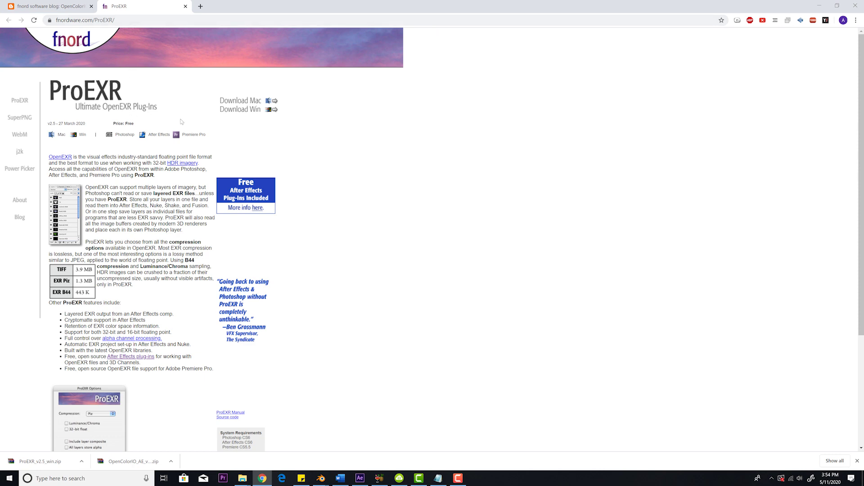
Save the Windows ProEXR_v2.5_win.zip and OpenColorIO_AE_v1.1.0_win.zip into the Tutorial folder
left_click(247, 113)
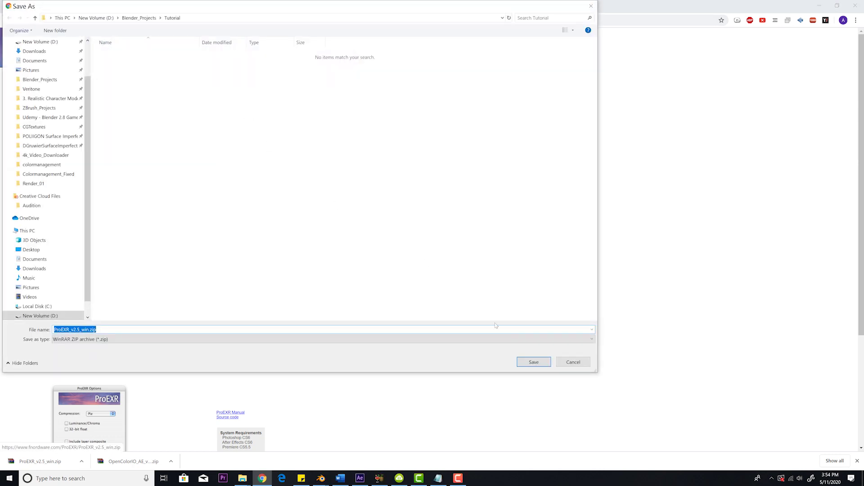
left_click(533, 362)
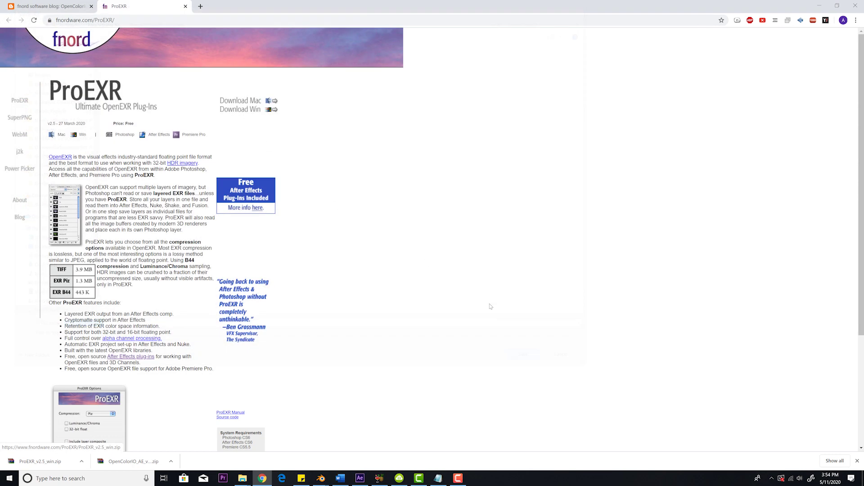
left_click(51, 7)
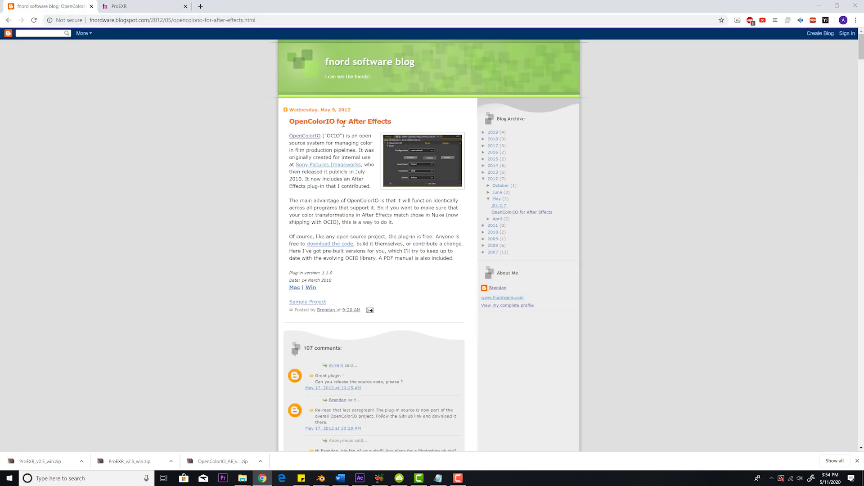
left_click(315, 291)
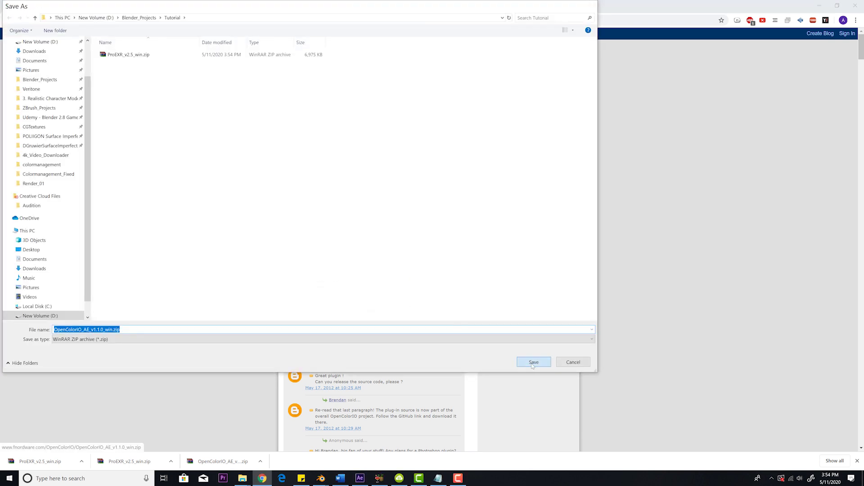
left_click(520, 362)
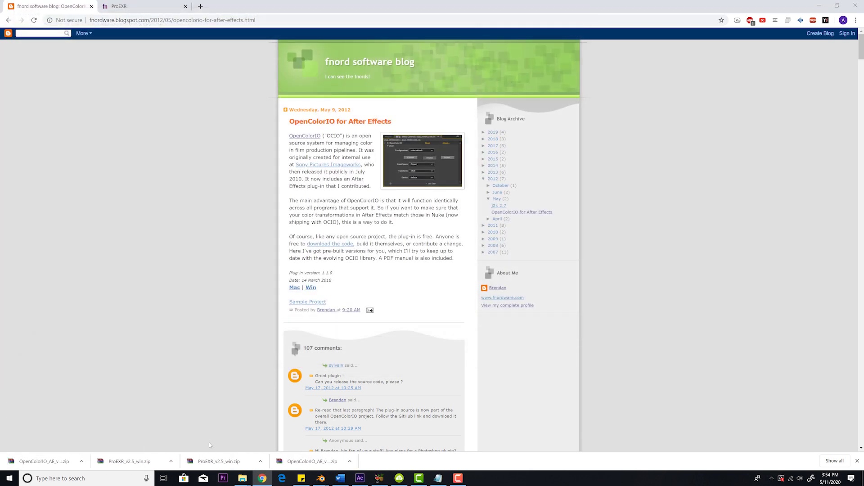
left_click(81, 462)
Show the downloads in File Explorer and extract ProEXR_v2.5_win.zip into its own folder
left_click(101, 435)
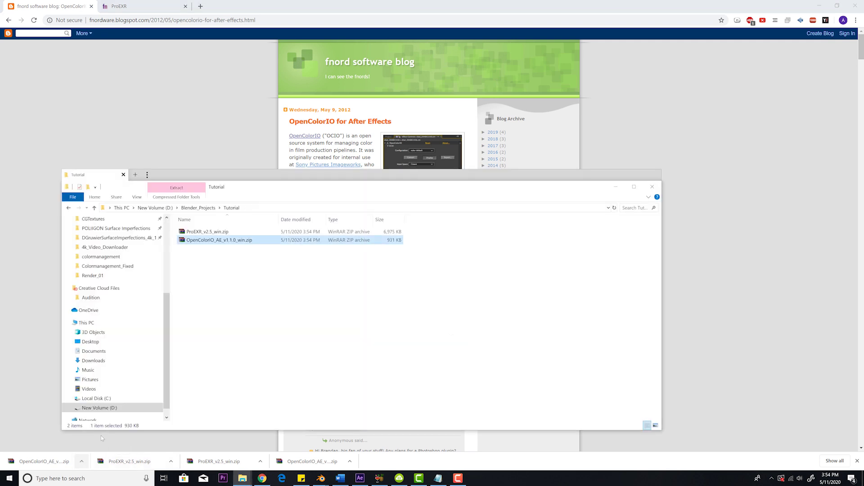
left_click(207, 232)
right_click(207, 233)
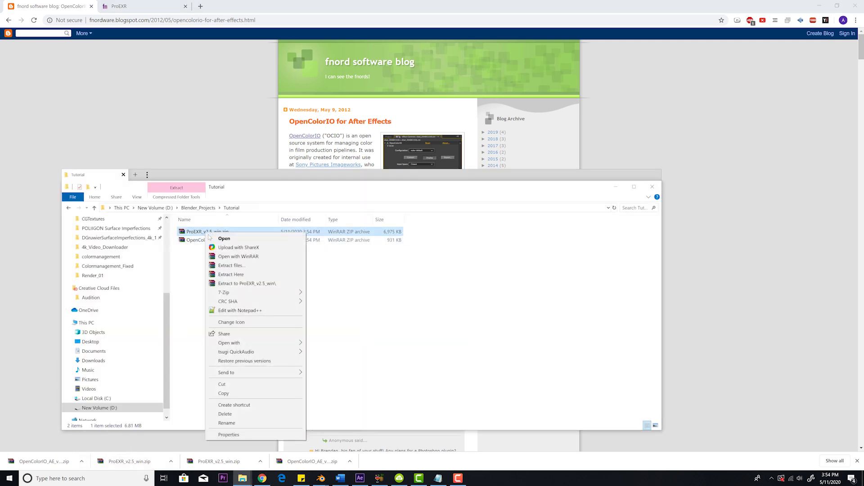
mouse_move(249, 295)
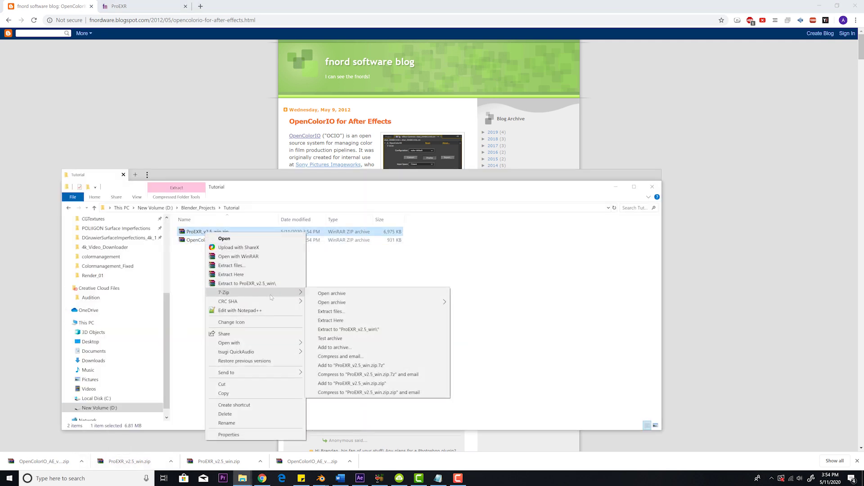
left_click(339, 311)
left_click(428, 291)
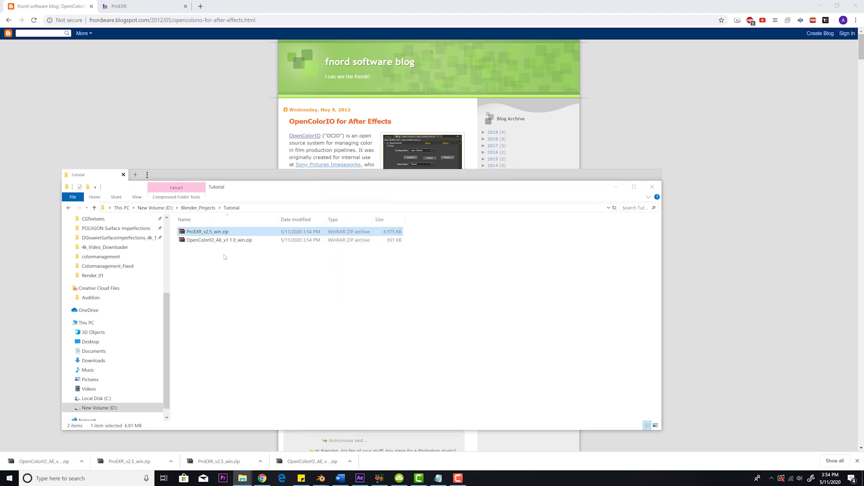
Extract OpenColorIO_AE_v1.1.0_win.zip and open the Tutorial folder in a second tab
left_click(212, 243)
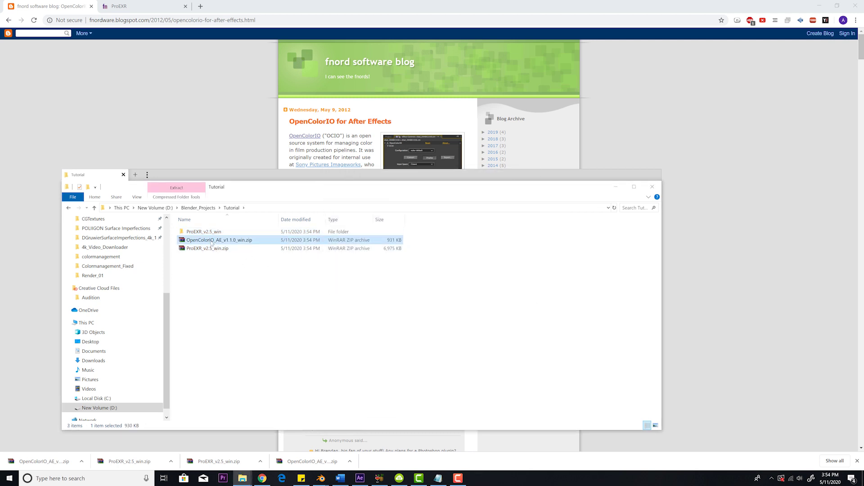
right_click(212, 243)
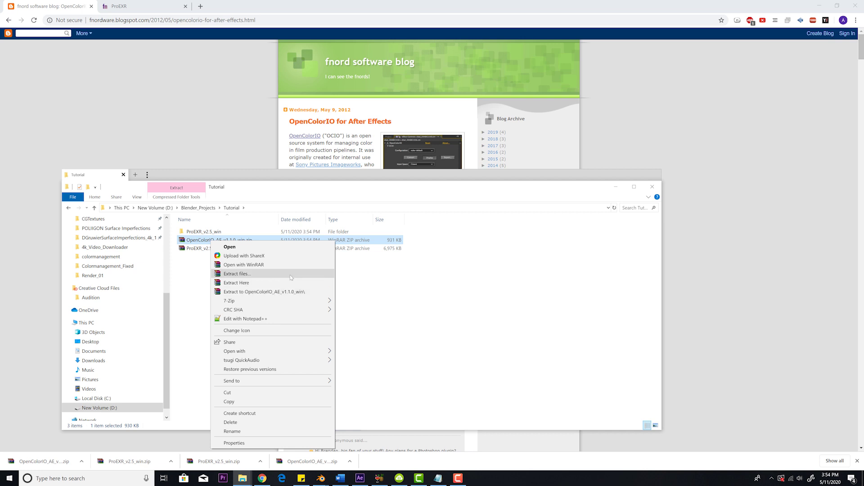
left_click(274, 273)
left_click(654, 397)
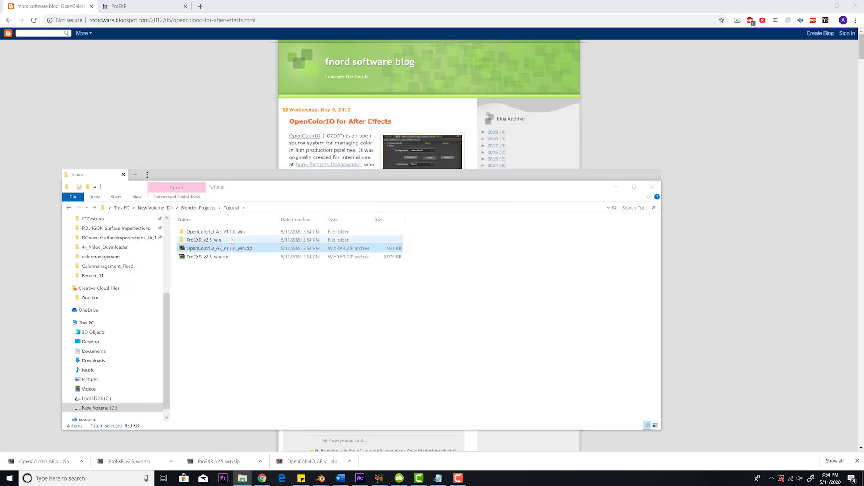
left_click(135, 175)
Open Adobe After Effects CC 2019\Support Files\Plug-ins in a separate Explorer window
left_click_drag(154, 177, 254, 122)
scroll(301, 226, "up", 2)
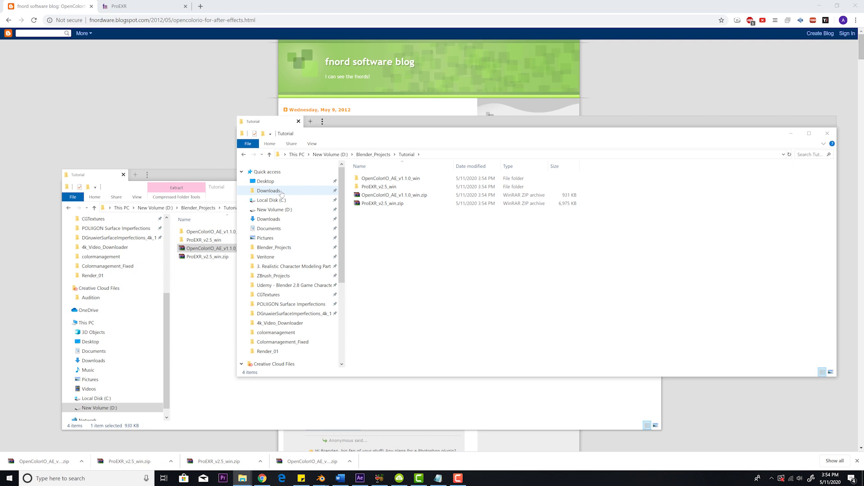
left_click(273, 200)
double_click(402, 246)
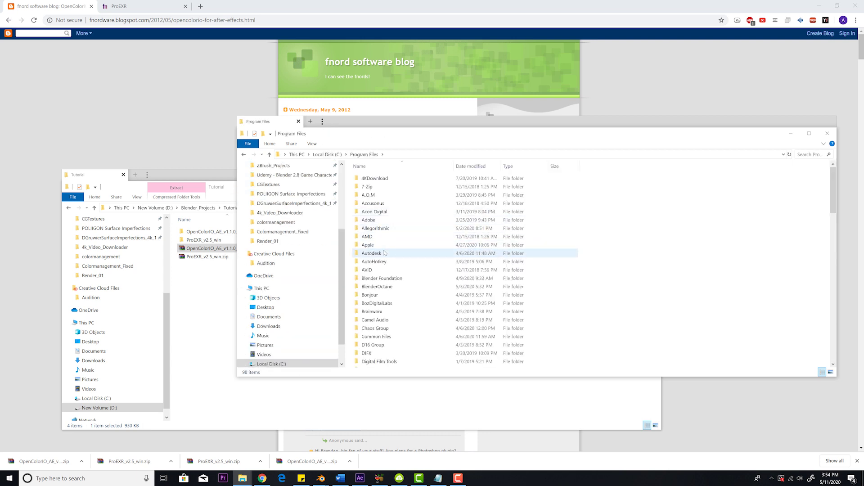
double_click(381, 220)
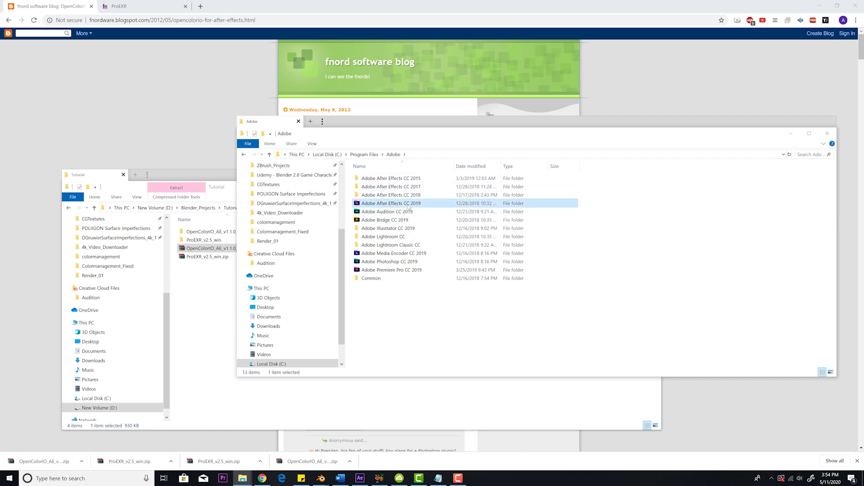
double_click(410, 205)
double_click(384, 179)
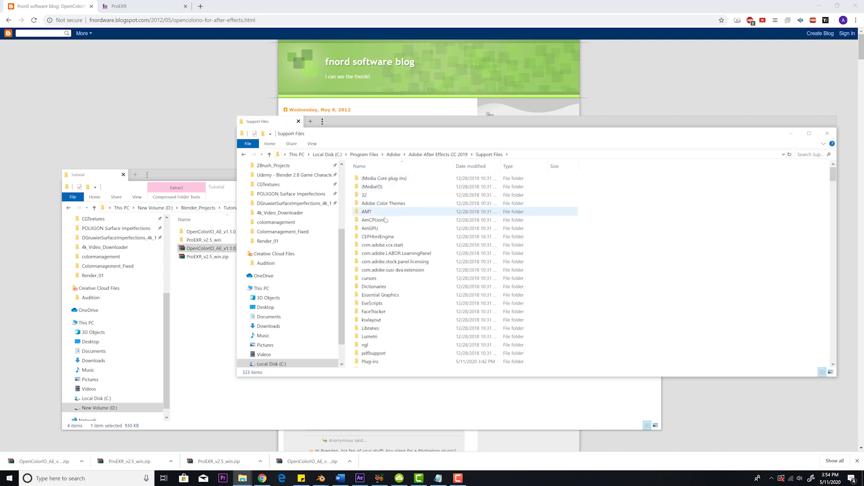
scroll(391, 252, "down", 2)
double_click(383, 315)
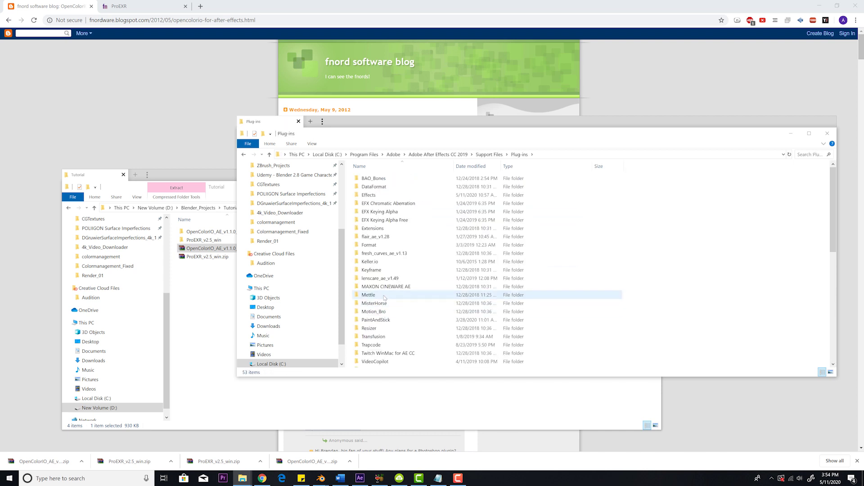
scroll(383, 315, "down", 5)
Drag OpenColorIO.aex into the Plug-ins folder, keeping the existing copy
left_click_drag(370, 124, 424, 113)
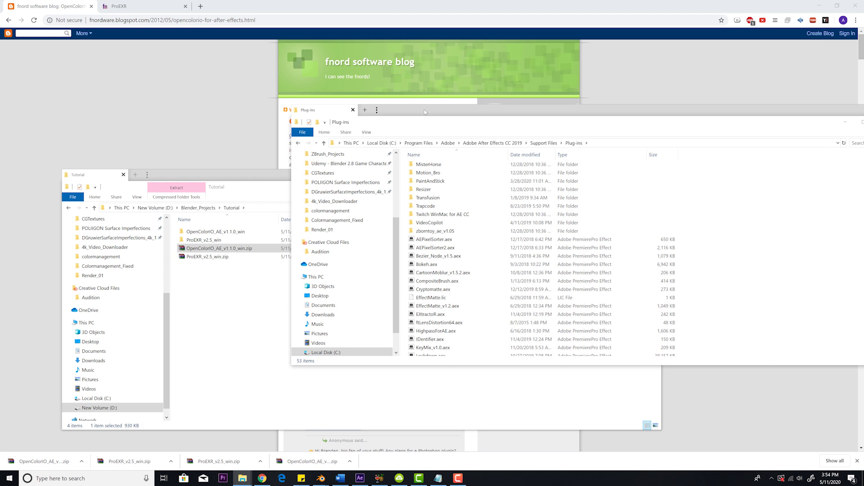
left_click(227, 232)
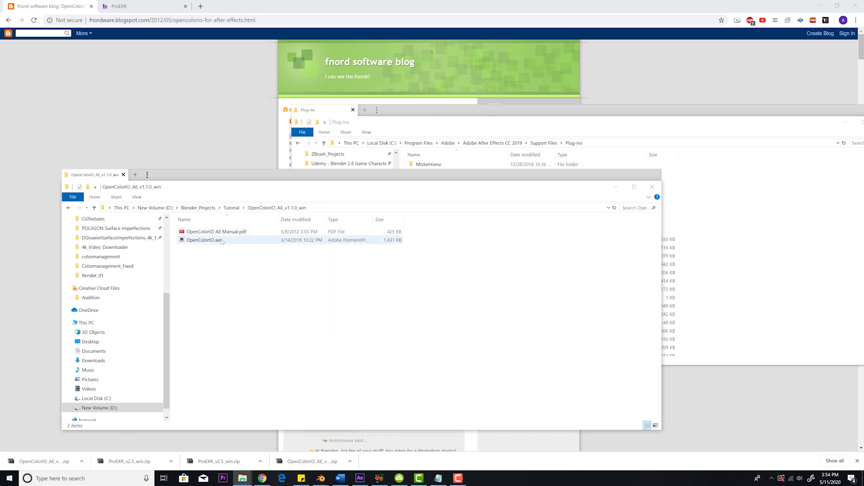
left_click_drag(205, 240, 732, 270)
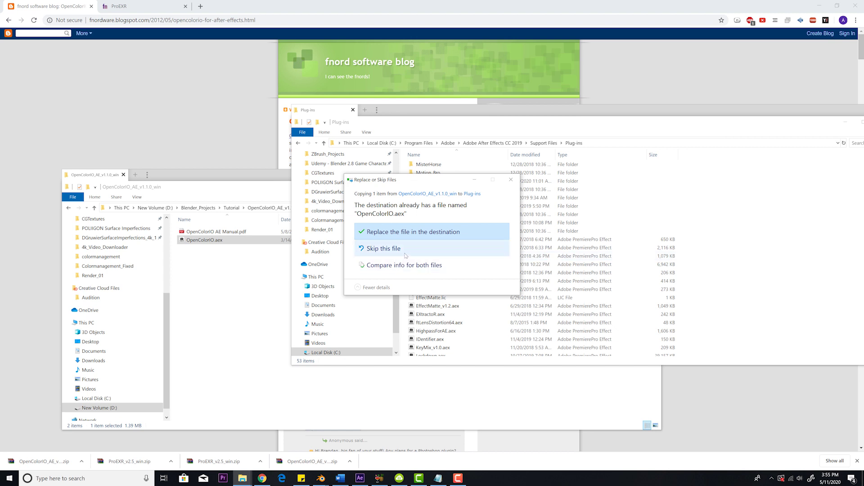
left_click(511, 180)
Drag the four ProEXR .aex plug-ins into Plug-ins, keeping the existing files
left_click(225, 260)
key("alt+Up")
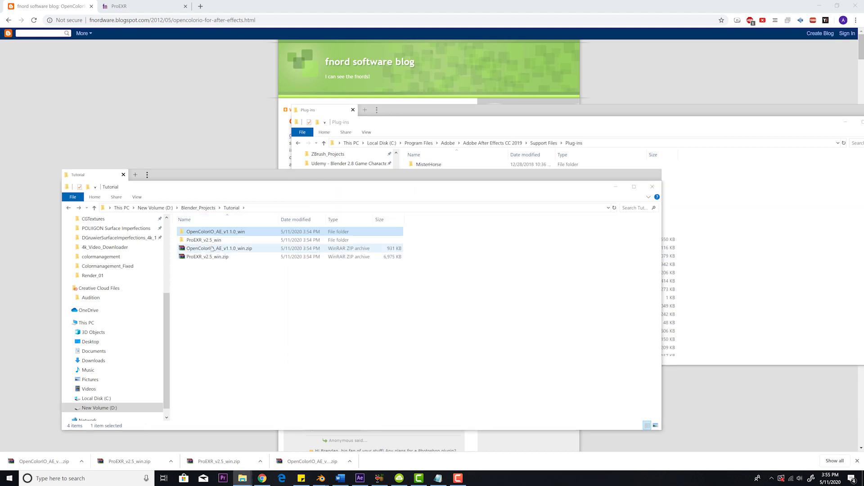
left_click(206, 240)
double_click(207, 240)
left_click(207, 232)
double_click(207, 232)
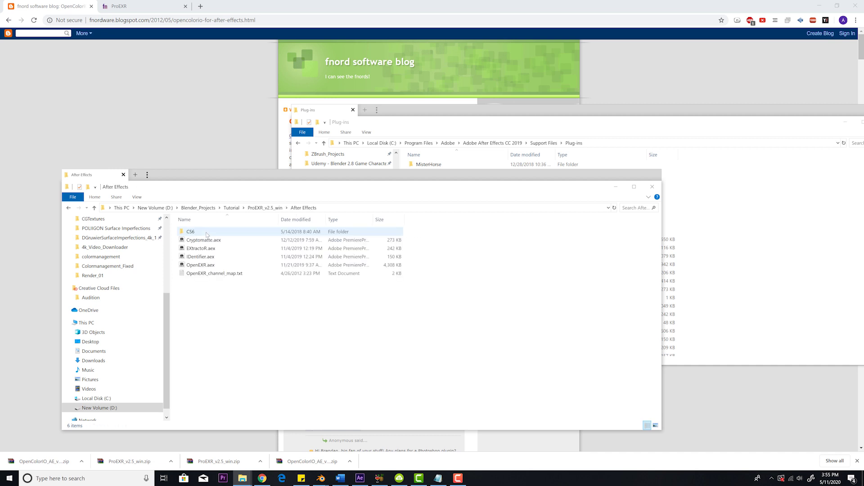
left_click_drag(206, 240, 739, 261)
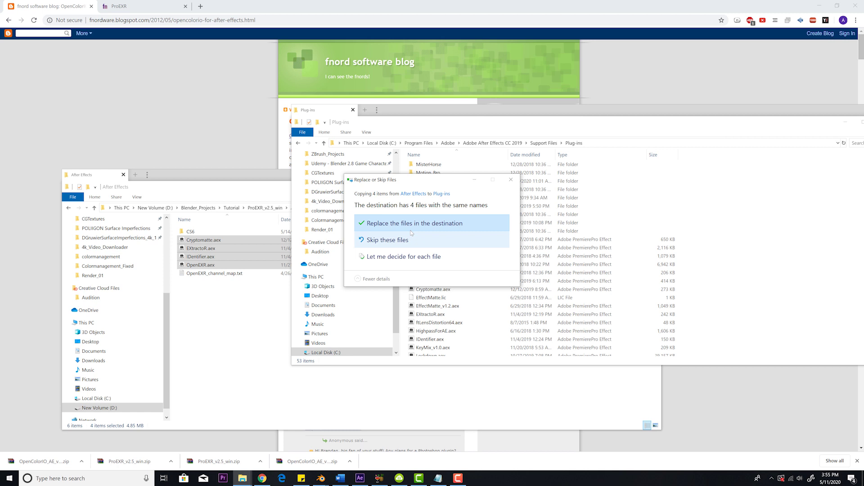
left_click(511, 181)
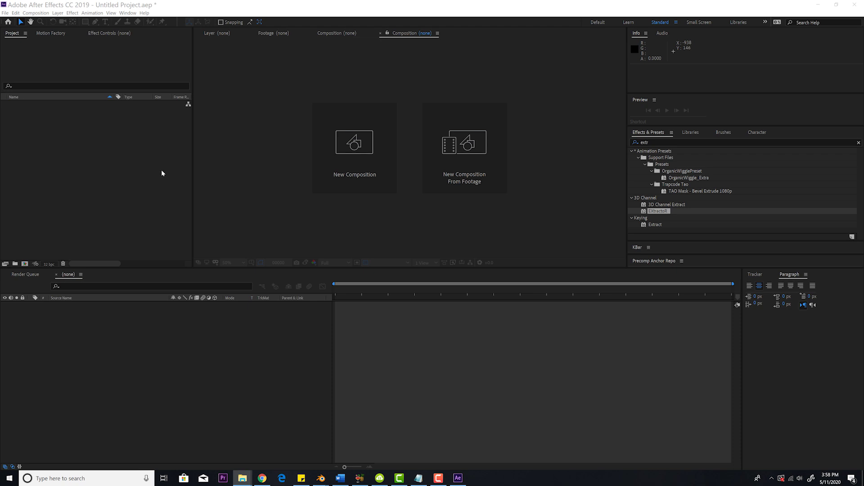
Import the Render_01 OpenEXR sequence [0001-0049].exr starting from 0001.exr
double_click(135, 166)
left_click(132, 97)
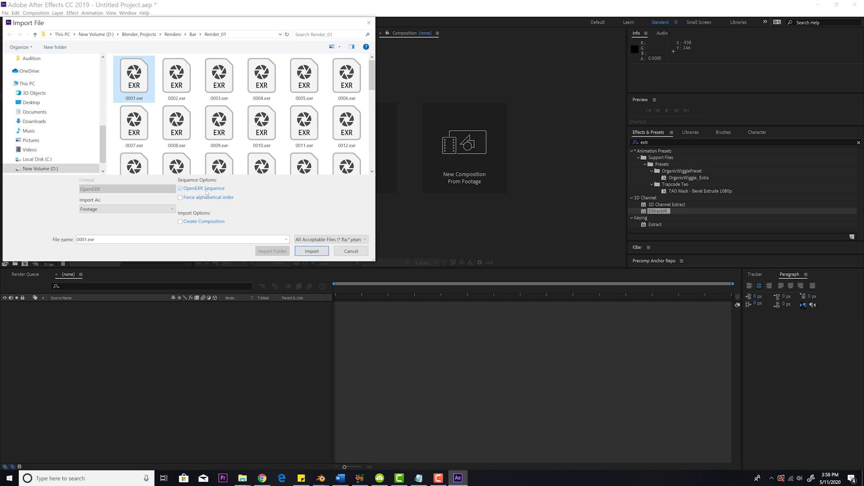
left_click(312, 252)
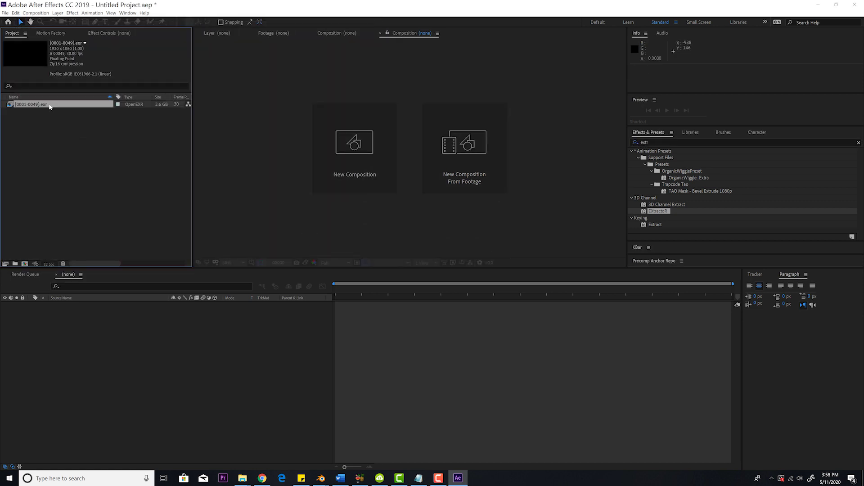
Interpret the EXR footage at 24 fps and build a 1920 x 1080 comp from it
right_click(49, 103)
mouse_move(98, 154)
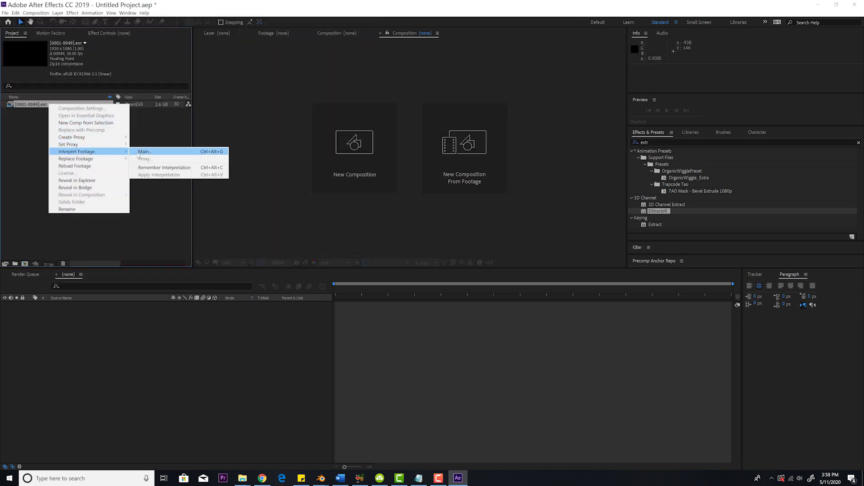
left_click(142, 151)
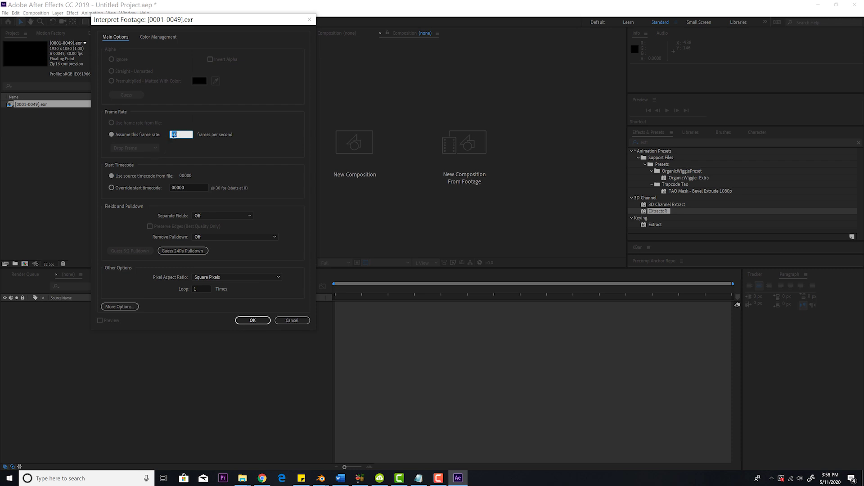
left_click_drag(179, 135, 154, 134)
left_click(253, 320)
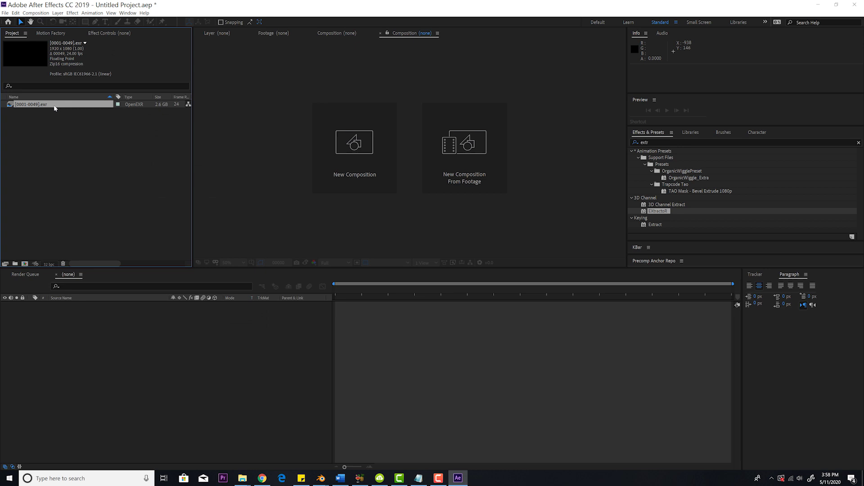
left_click_drag(55, 108, 27, 265)
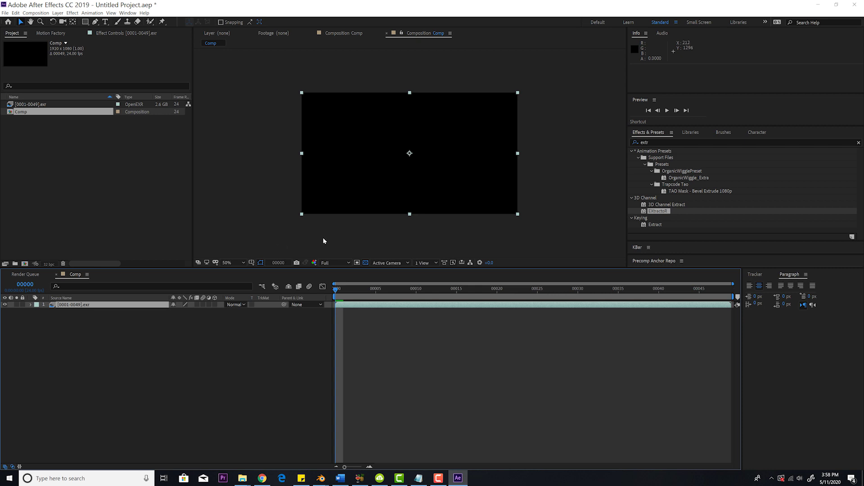
left_click(49, 265)
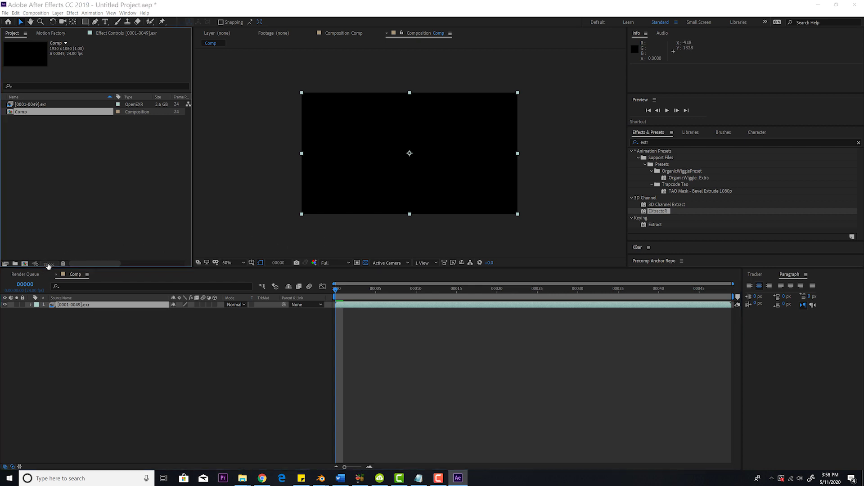
Set project colour to 32 bpc float, sRGB IEC61966-2.1 working space, Linearize unchecked
left_click(179, 103)
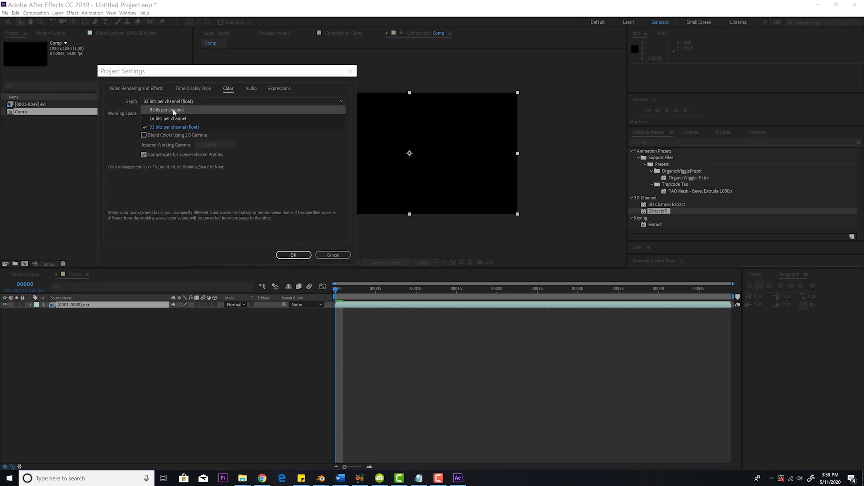
left_click(166, 110)
left_click(164, 101)
left_click(174, 127)
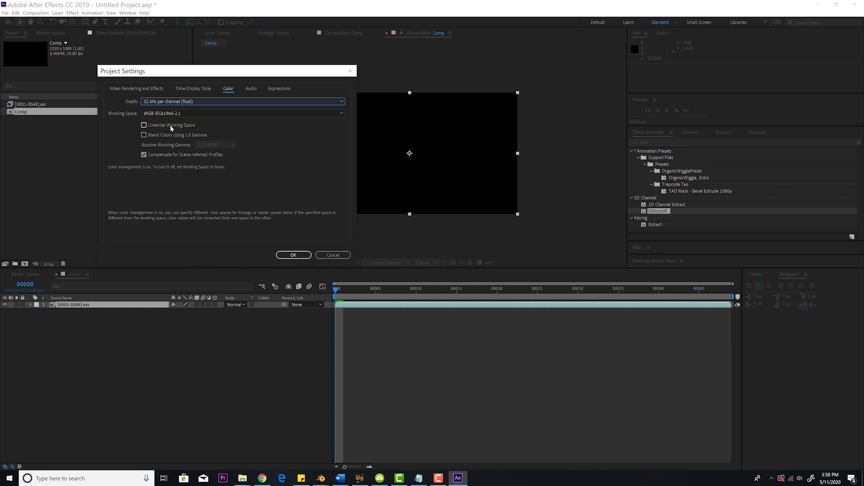
left_click(167, 113)
scroll(171, 127, "up", 2)
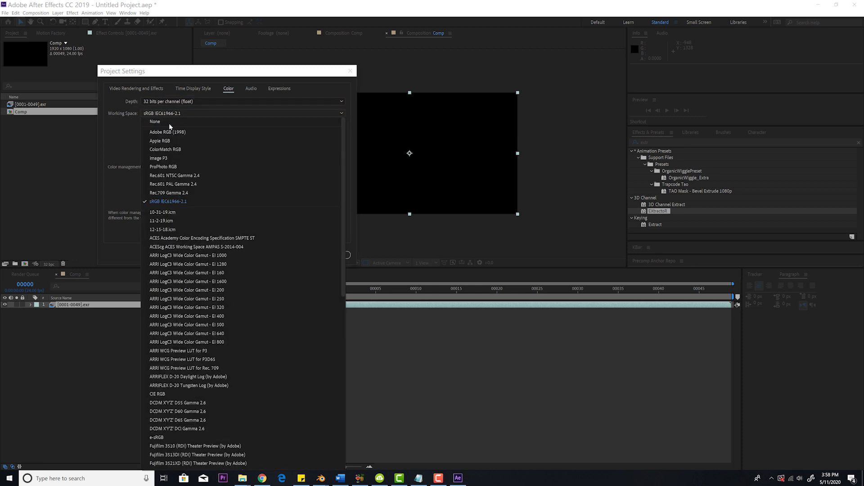
left_click(168, 124)
left_click(154, 115)
left_click(181, 201)
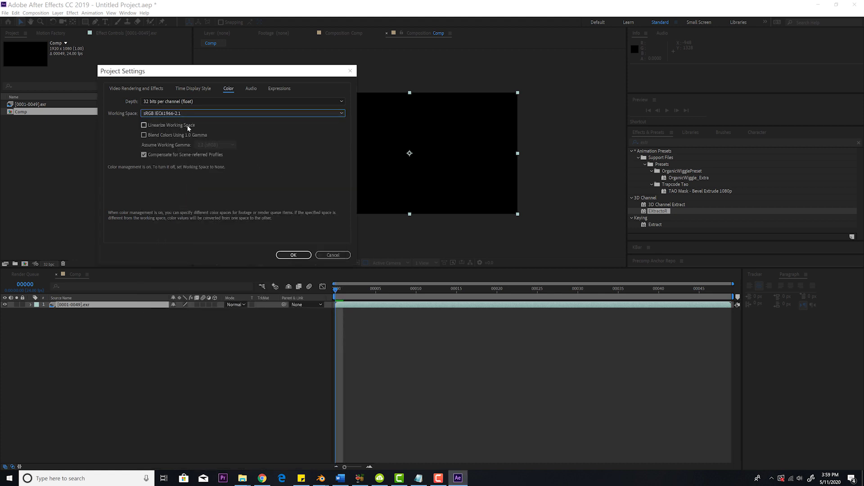
left_click(145, 126)
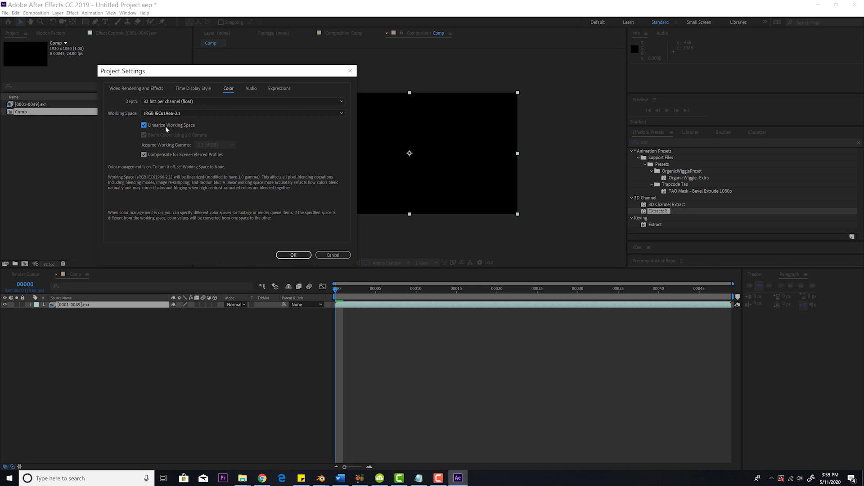
left_click(144, 125)
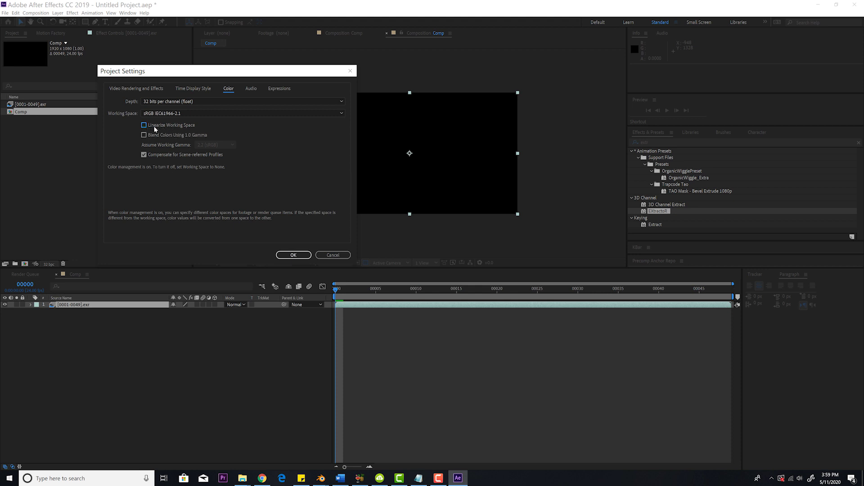
left_click(288, 256)
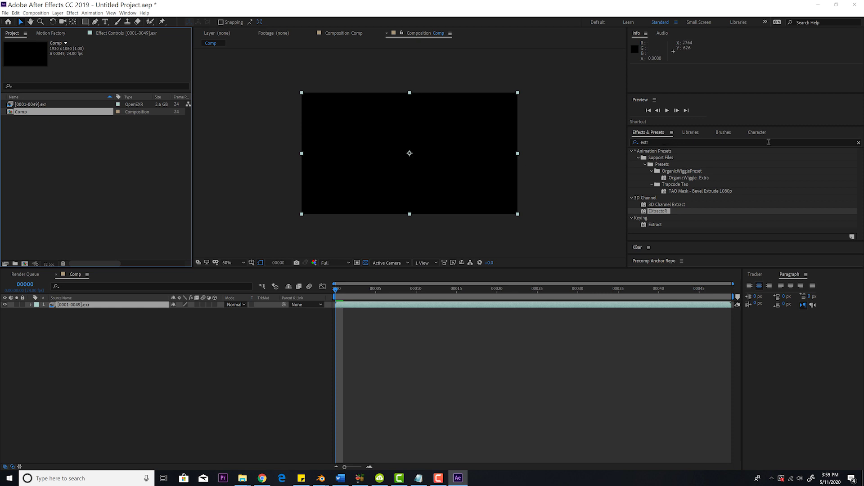
Apply EXtractoR (searched as 'extr') to the EXR layer, extracting the Image pass RGBA
left_click(859, 142)
left_click(678, 142)
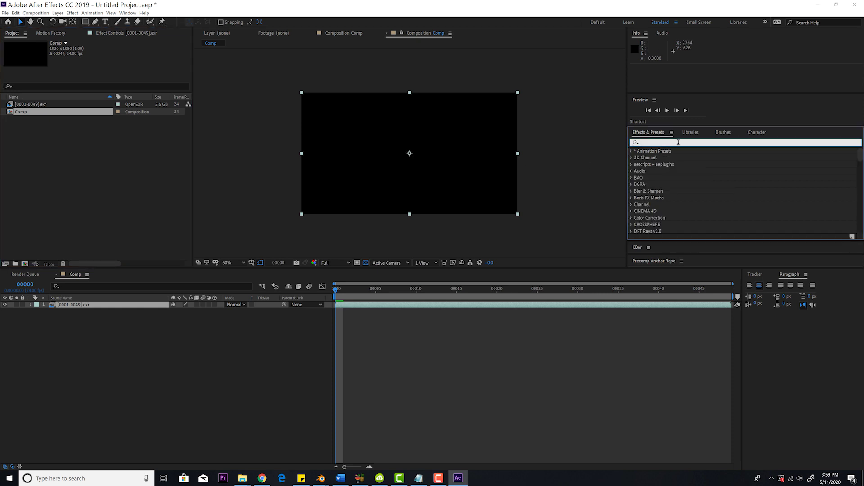
type("extr")
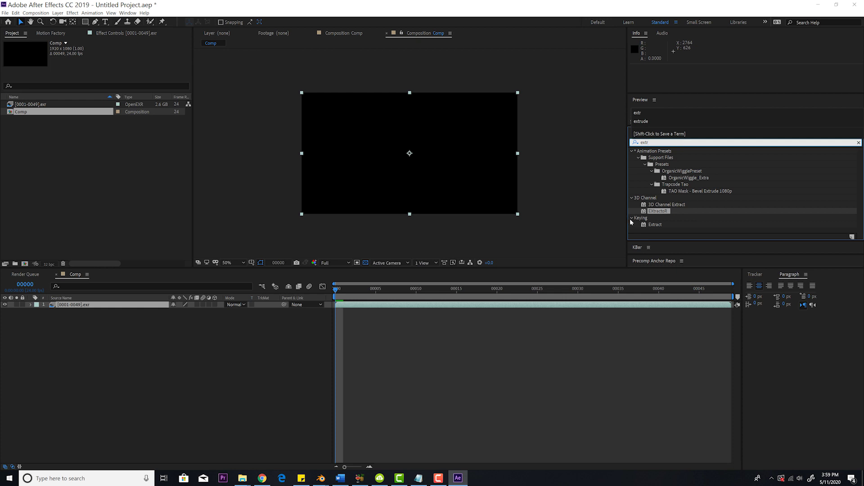
left_click_drag(658, 212, 77, 306)
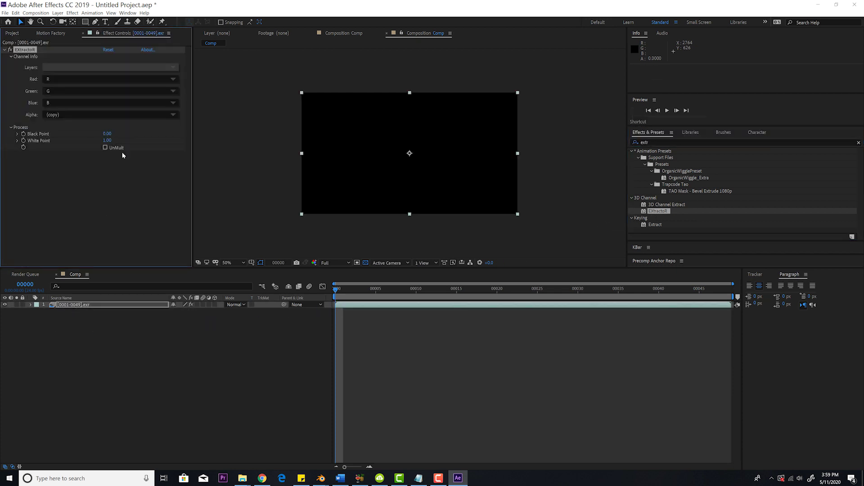
left_click(72, 68)
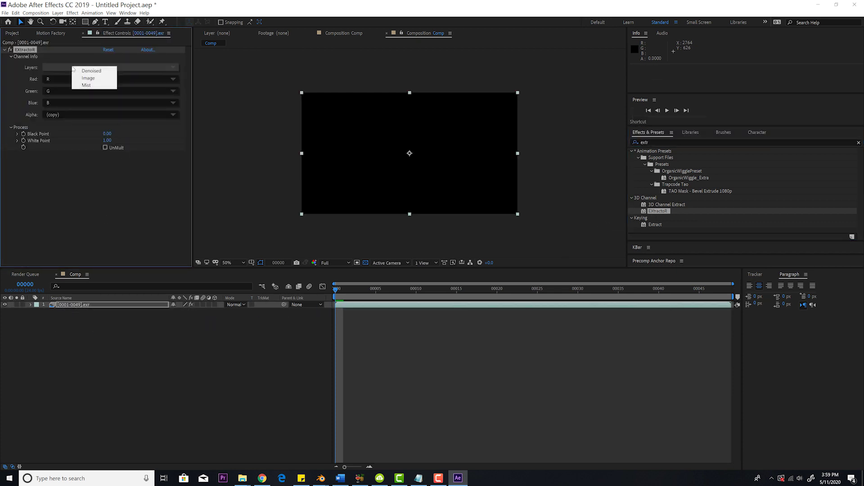
left_click(98, 77)
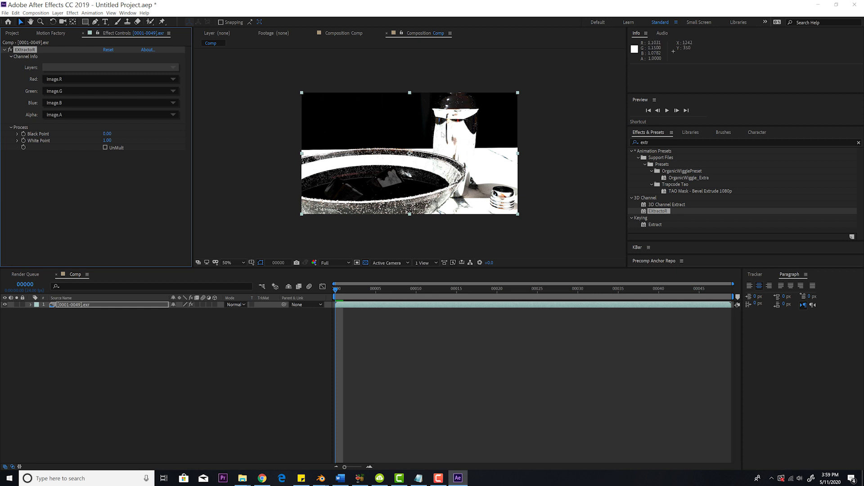
left_click(653, 144)
Add OpenColorIO (searched as 'open') after EXtractoR and choose a Custom configuration
double_click(643, 143)
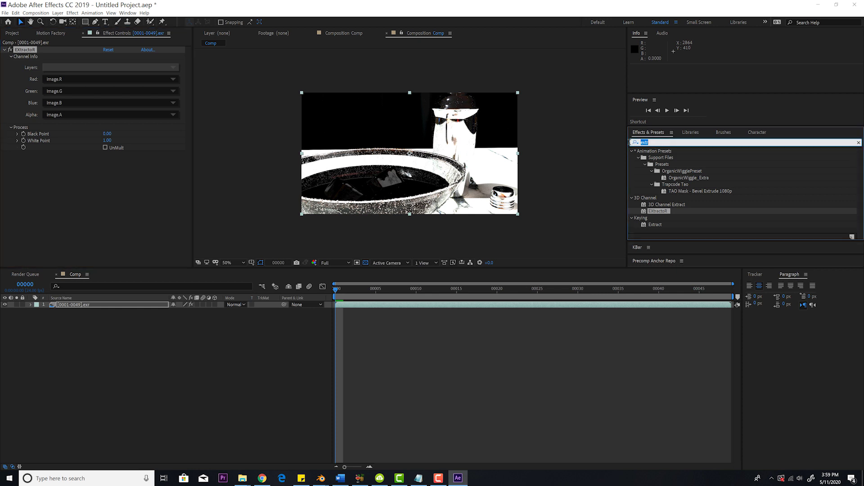
type("open")
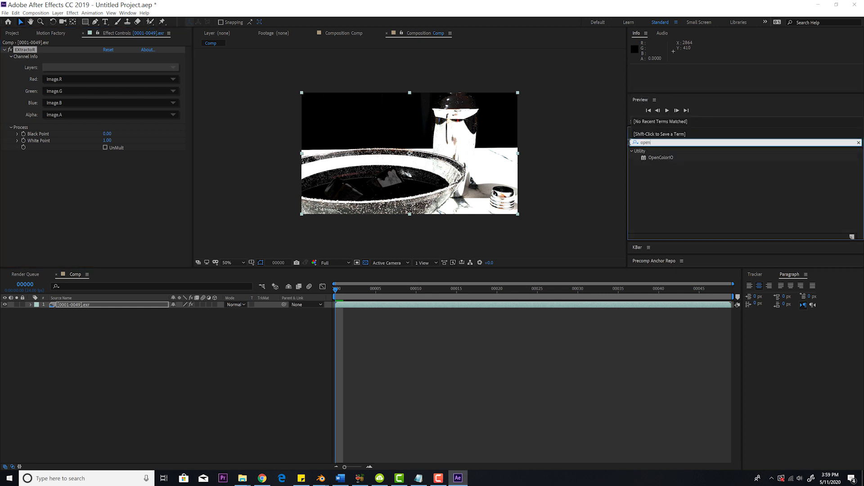
left_click_drag(661, 162, 44, 193)
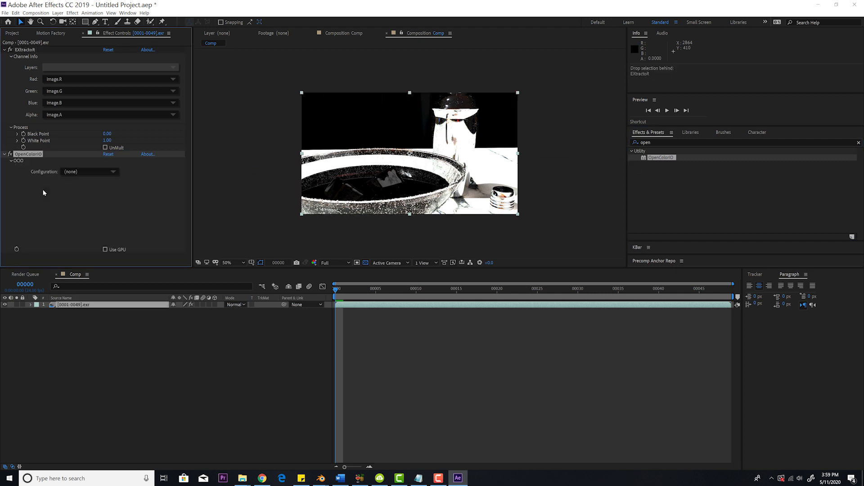
left_click(94, 174)
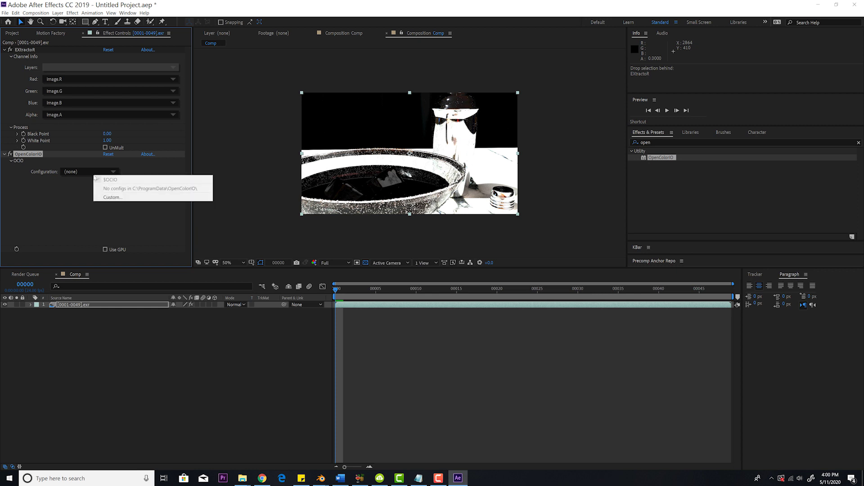
left_click(124, 198)
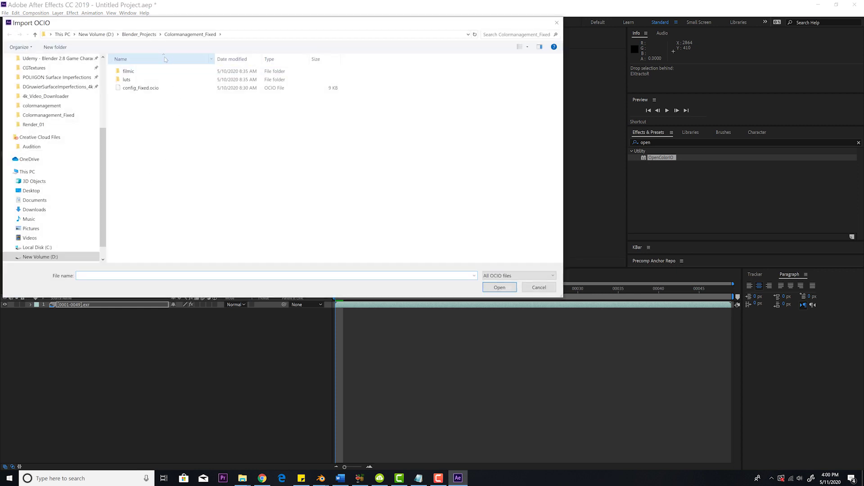
Load config.ocio from Program Files\Blender Foundation\Blender 2.82 datafiles\colormanagement
left_click(38, 93)
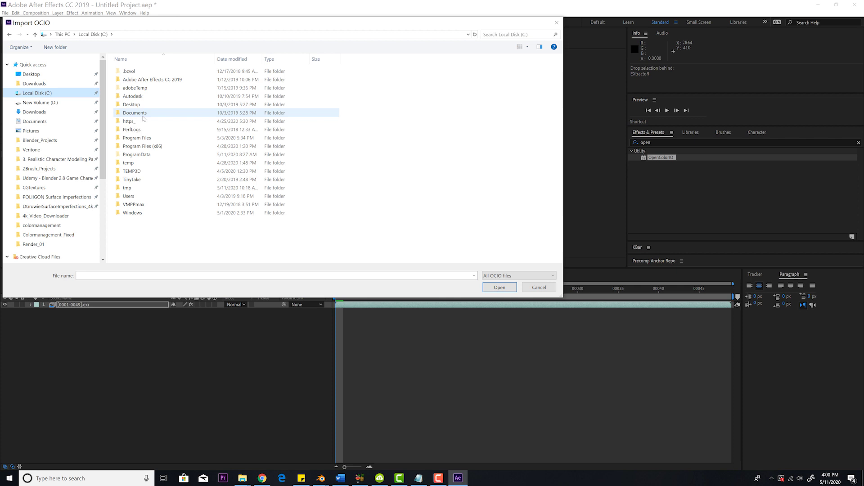
double_click(151, 139)
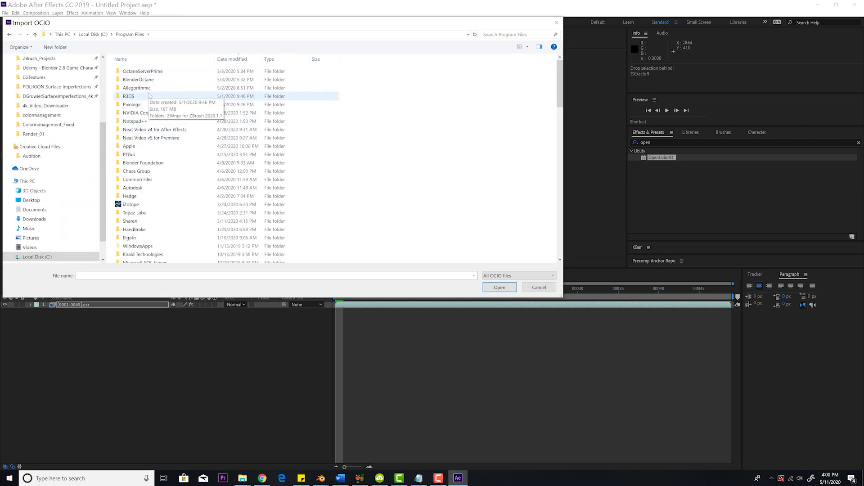
double_click(144, 163)
left_click(137, 80)
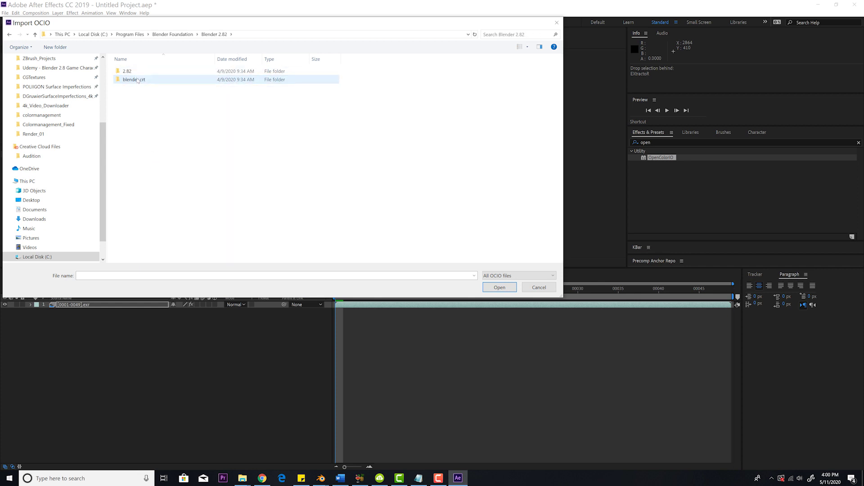
double_click(128, 71)
double_click(133, 71)
left_click(136, 72)
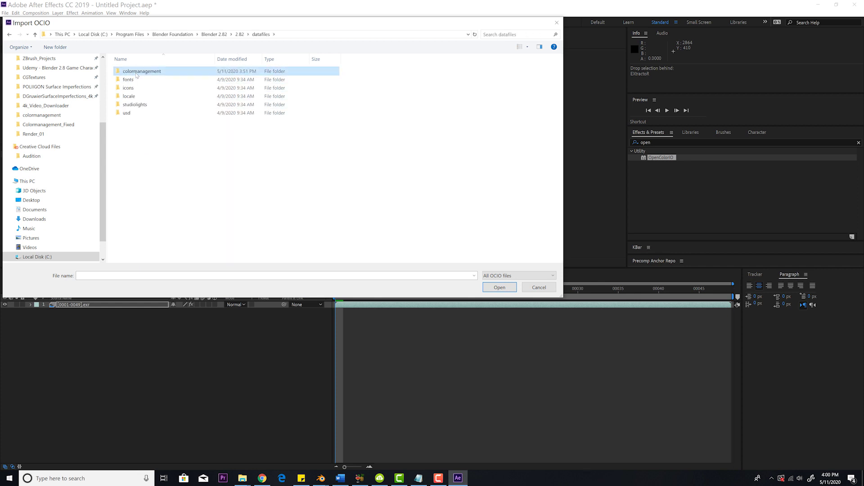
double_click(136, 74)
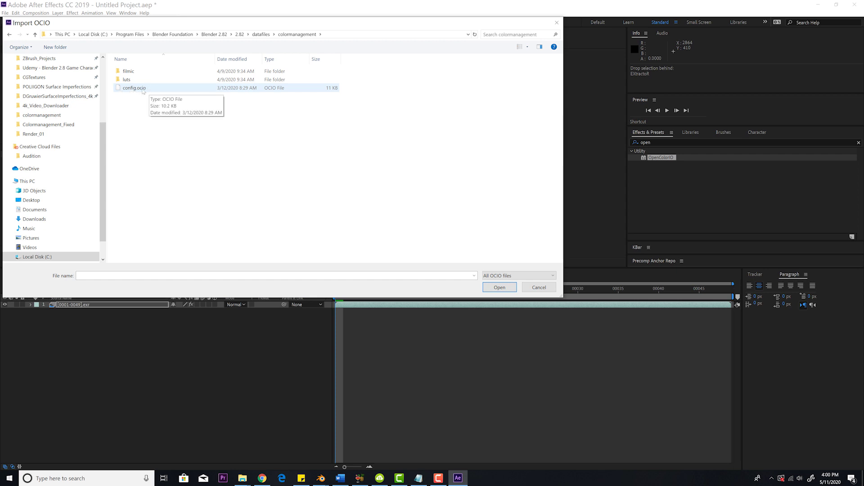
left_click(331, 36)
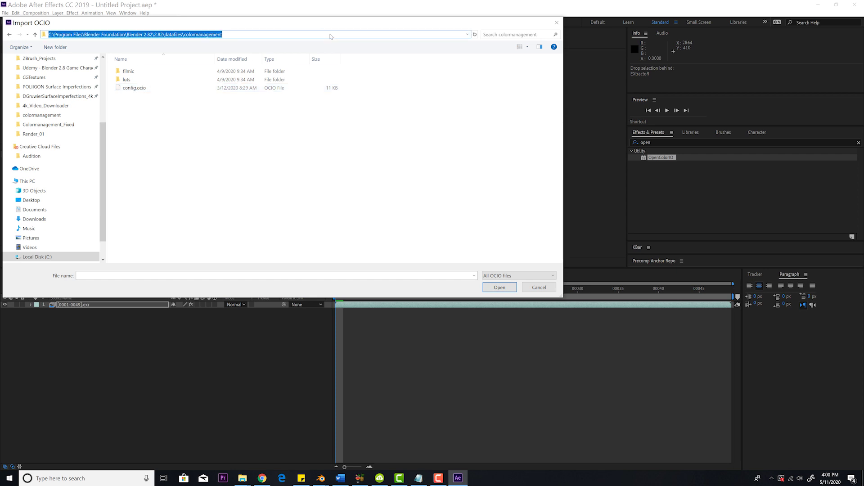
left_click(138, 102)
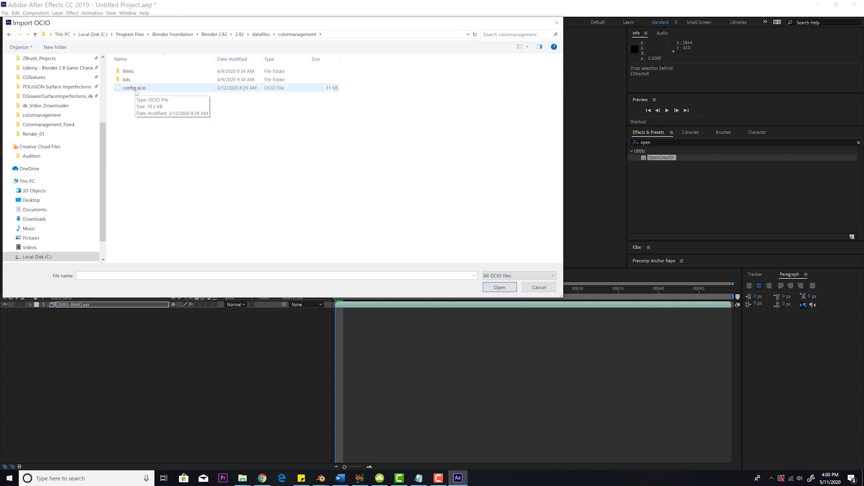
double_click(136, 88)
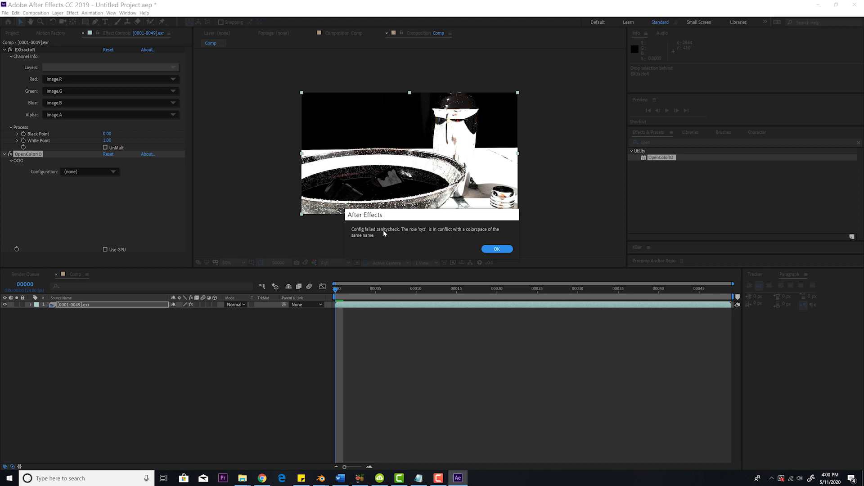
Dismiss the config sanity-check error and bring the File Explorer window forward
left_click(496, 249)
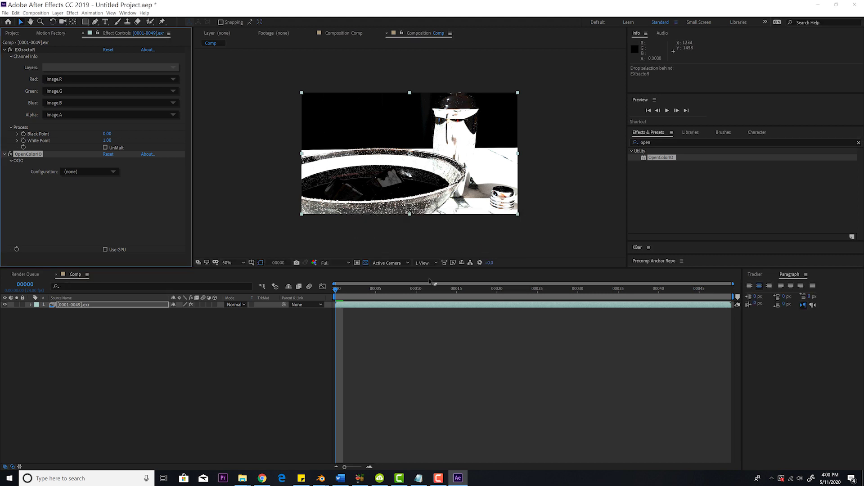
mouse_move(242, 478)
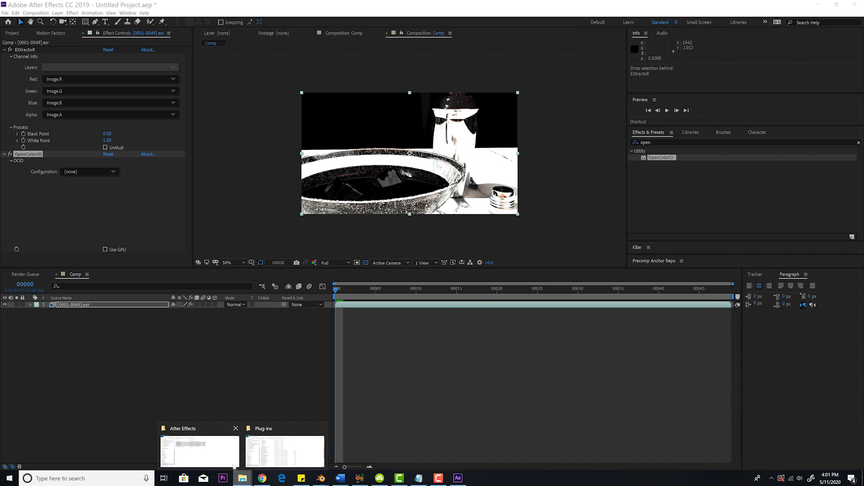
left_click(211, 454)
left_click_drag(356, 182, 447, 162)
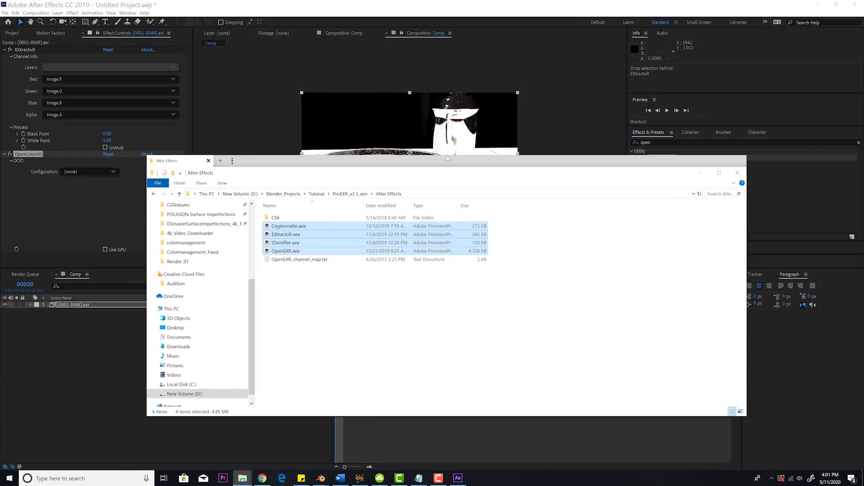
scroll(201, 240, "up", 5)
Browse to Blender 2.82\2.82\datafiles\colormanagement on C: and select config.ocio
left_click(188, 232)
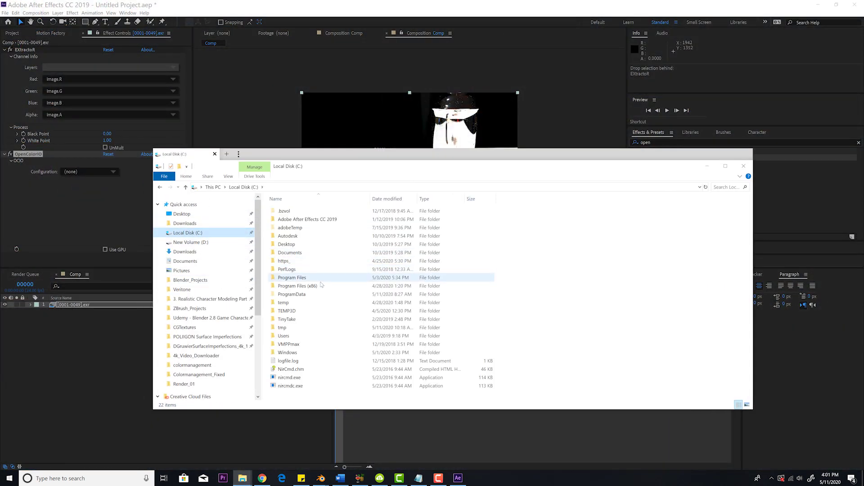
double_click(291, 276)
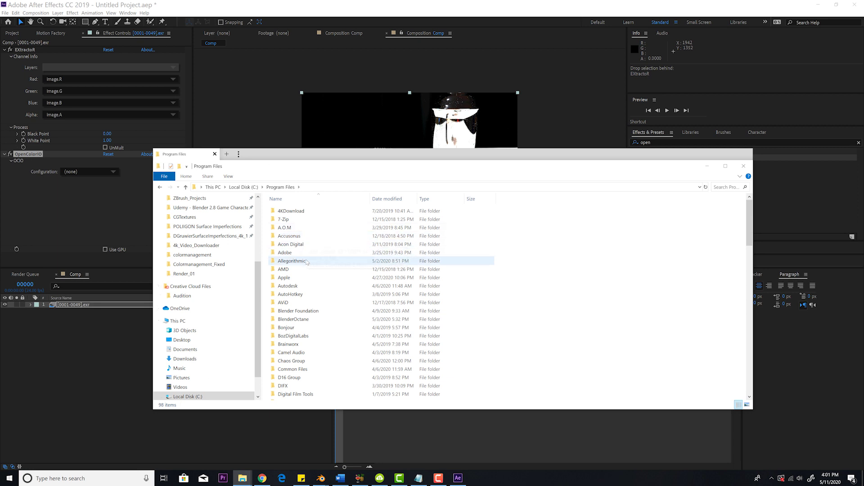
double_click(310, 311)
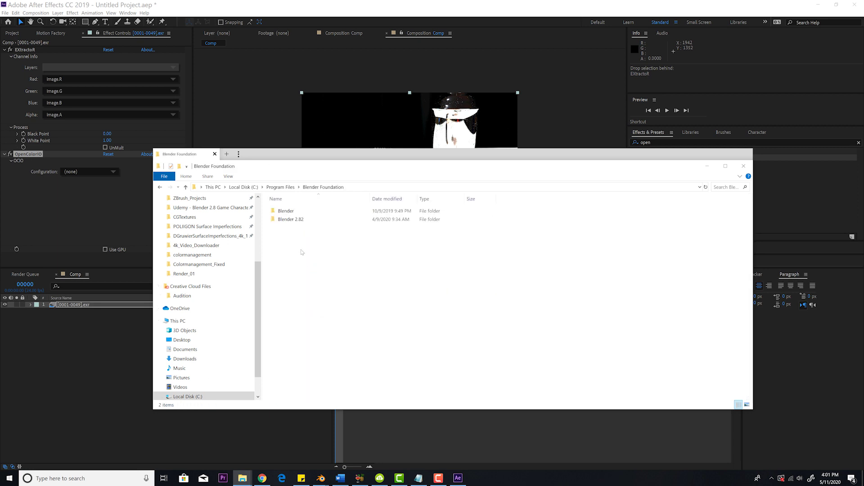
double_click(295, 219)
double_click(295, 214)
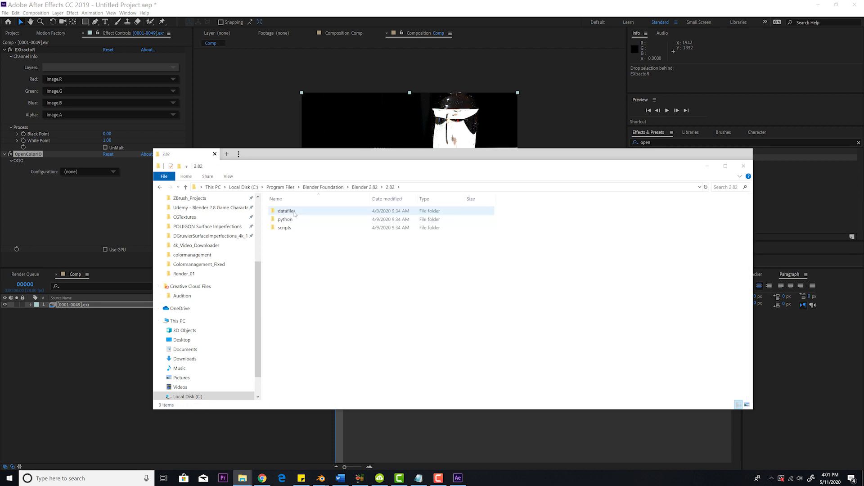
double_click(295, 215)
double_click(295, 215)
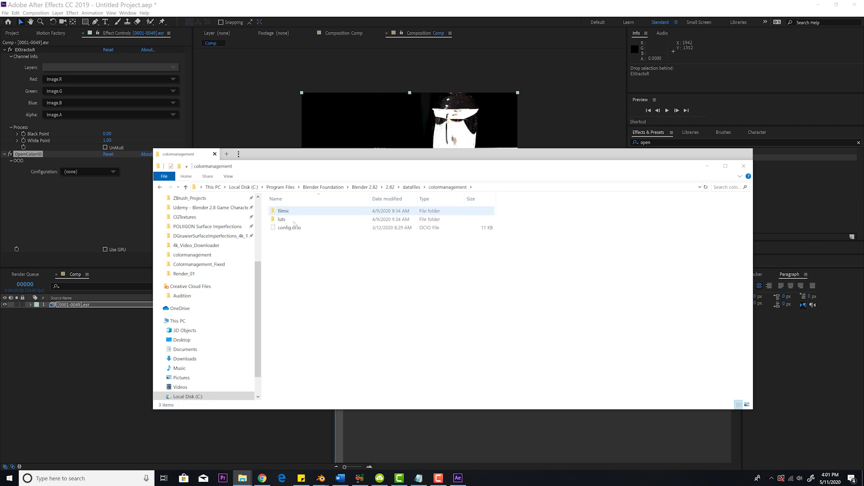
left_click(291, 228)
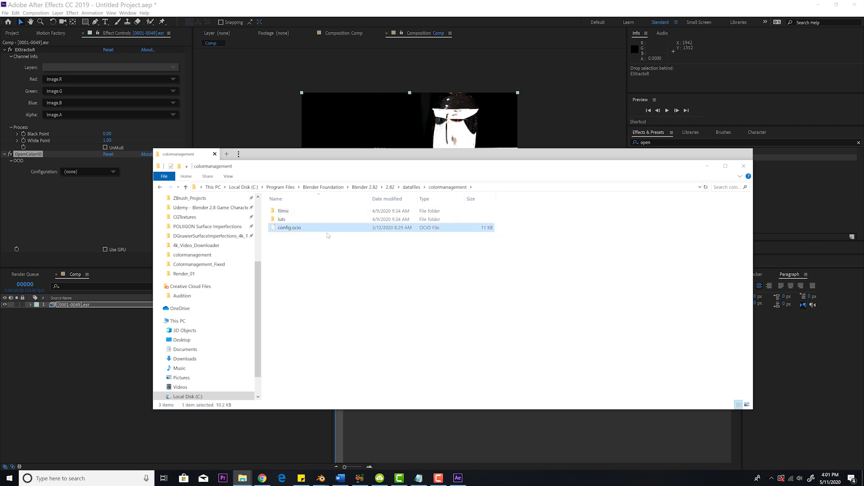
Open Blender's config.ocio in Notepad
left_click(102, 477)
type("not")
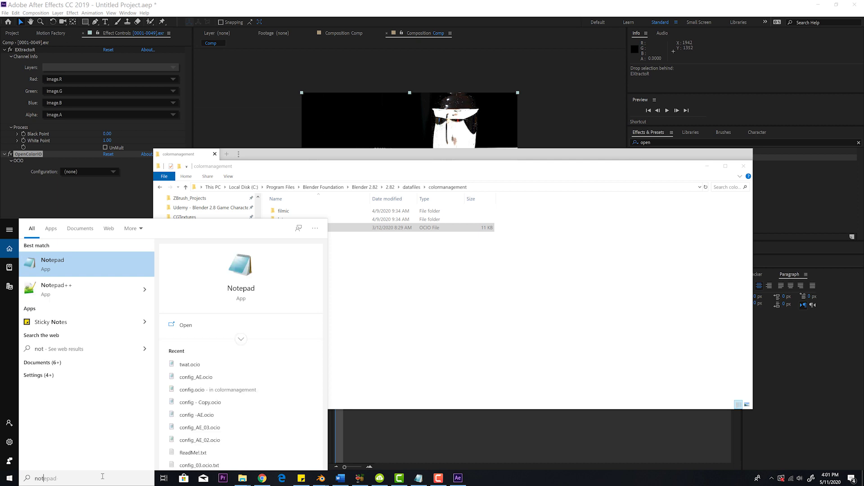
right_click(72, 265)
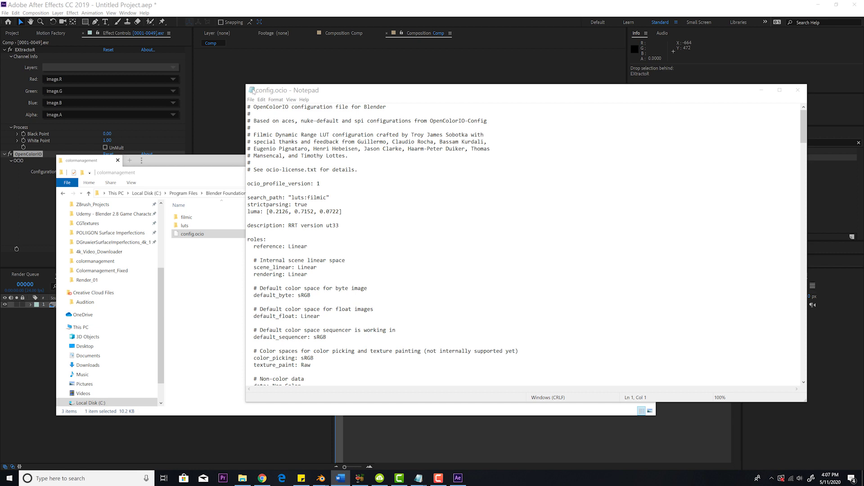
Comment out the XYZ line as '#XYZ: XYZ' and add a 'default: Linear' role under roles
scroll(271, 126, "down", 4)
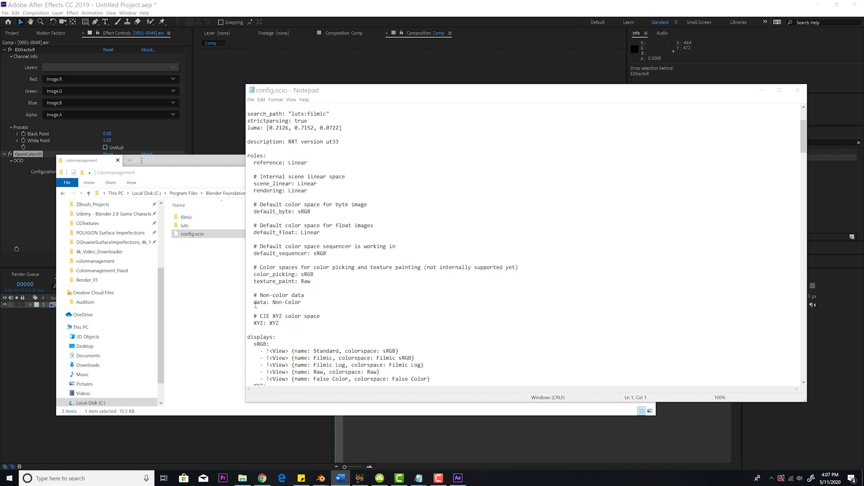
left_click_drag(253, 316, 279, 323)
scroll(254, 296, "down", 2)
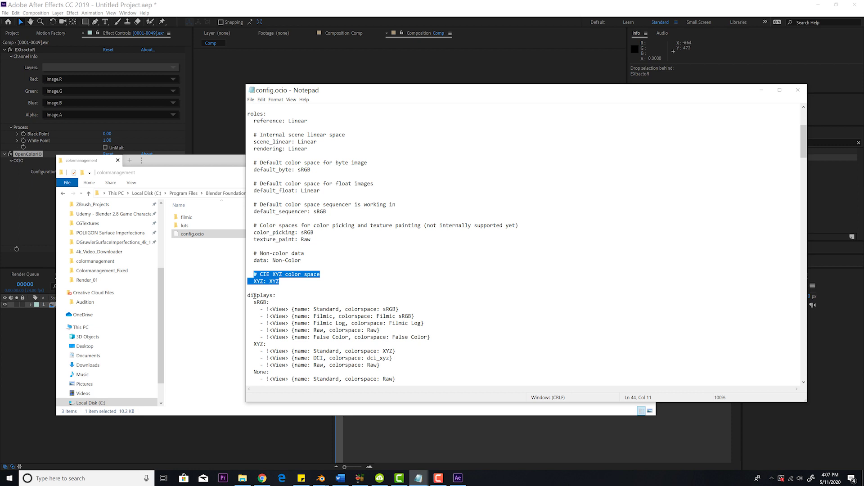
type("# CIE XYZ color space   #XYZ: XYZ    # need a general default   default: Linear")
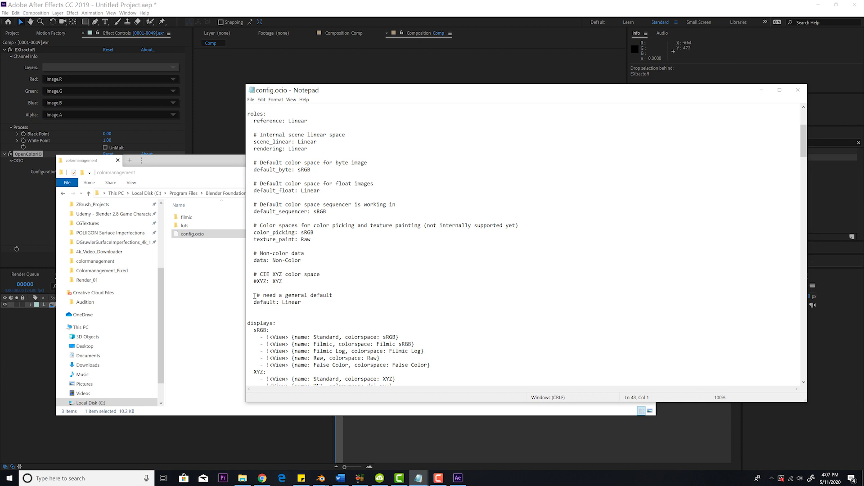
key("Down")
Save the edited config as config_AE.ocio with type All Files (*.*) in the colormanagement folder
key("alt+f")
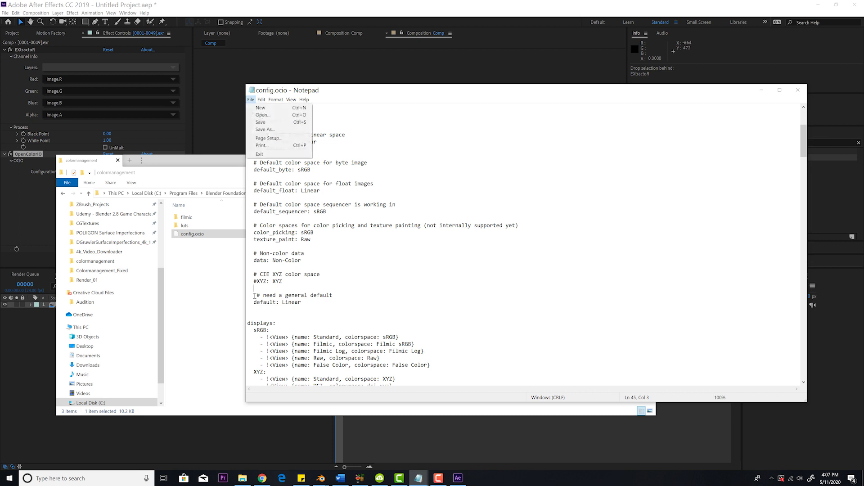
key("Down")
key("Down")
key("Down")
key("Down")
key("Return")
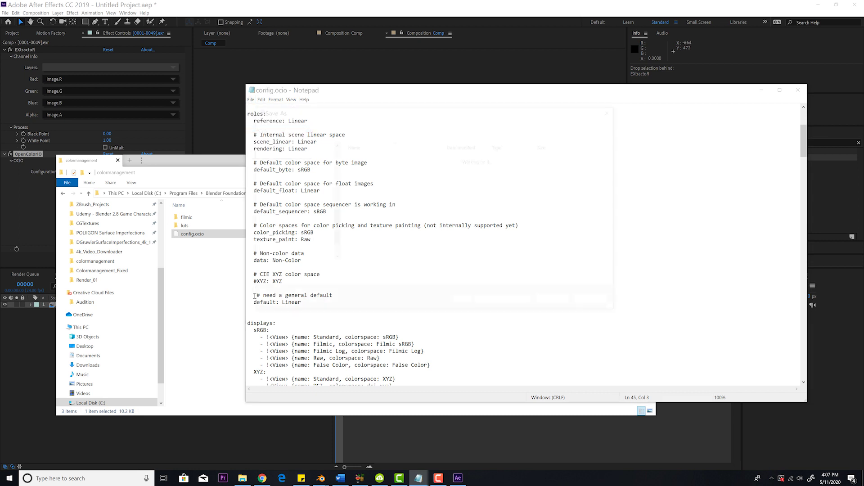
key("Tab")
key("alt+Down")
key("Down")
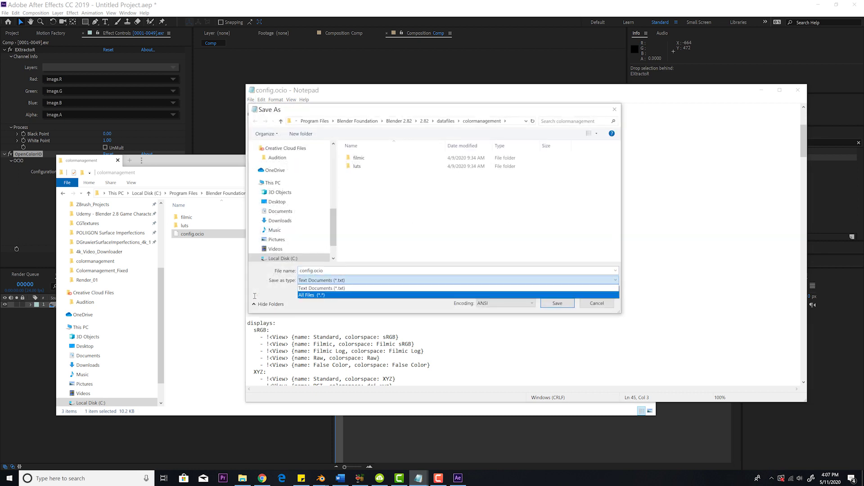
key("Return")
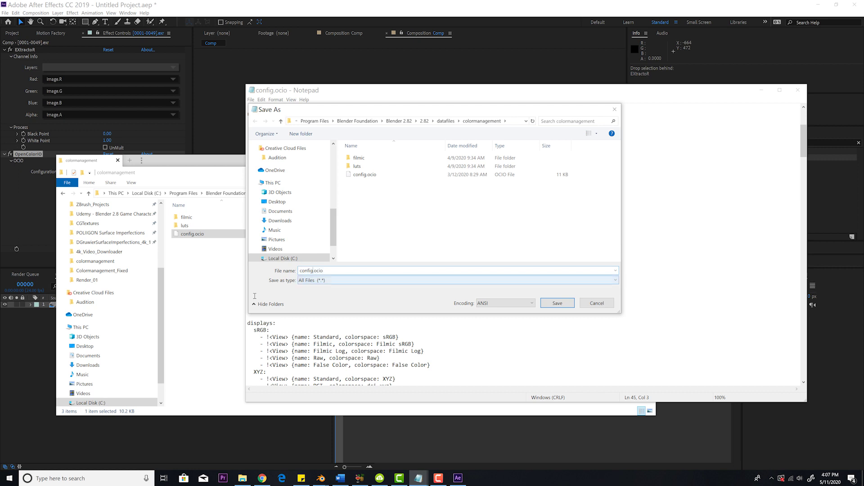
type("_AE")
key("Tab")
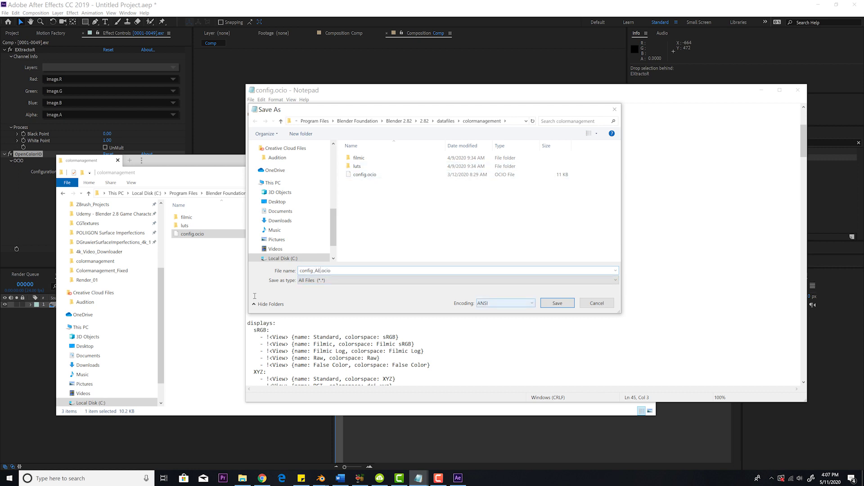
key("Tab")
key("Return")
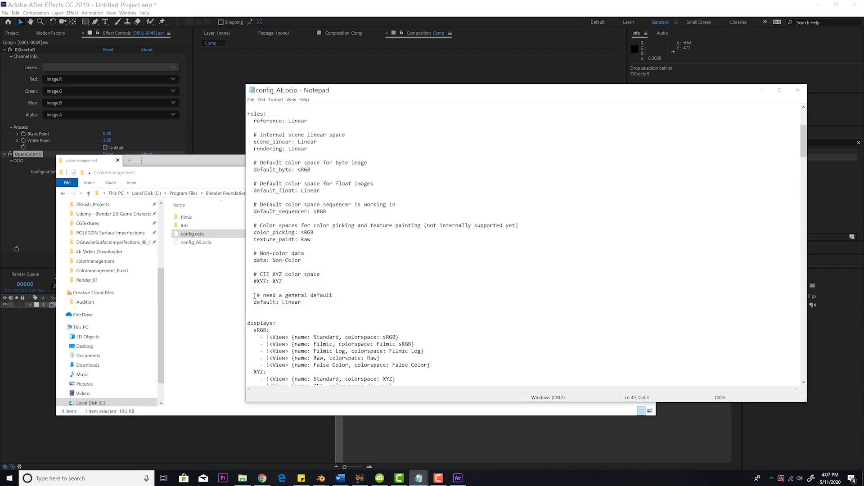
Load config_AE.ocio as a custom configuration in the OpenColorIO effect
left_click(113, 96)
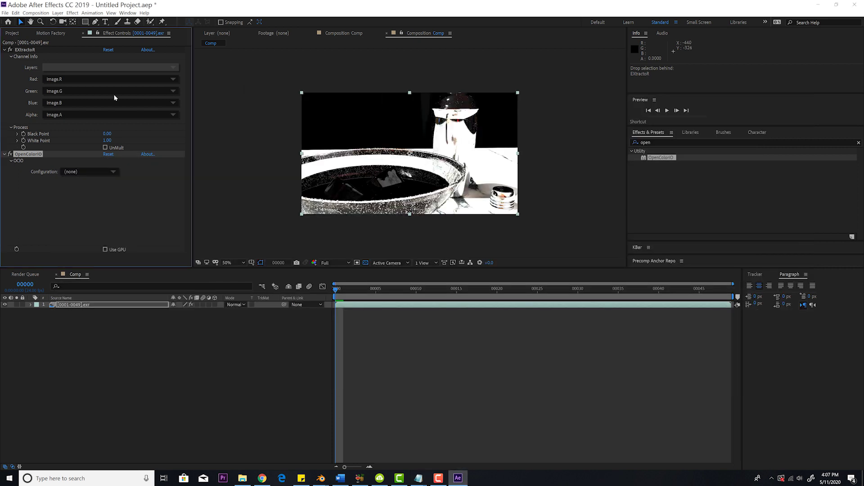
left_click(81, 173)
left_click(115, 190)
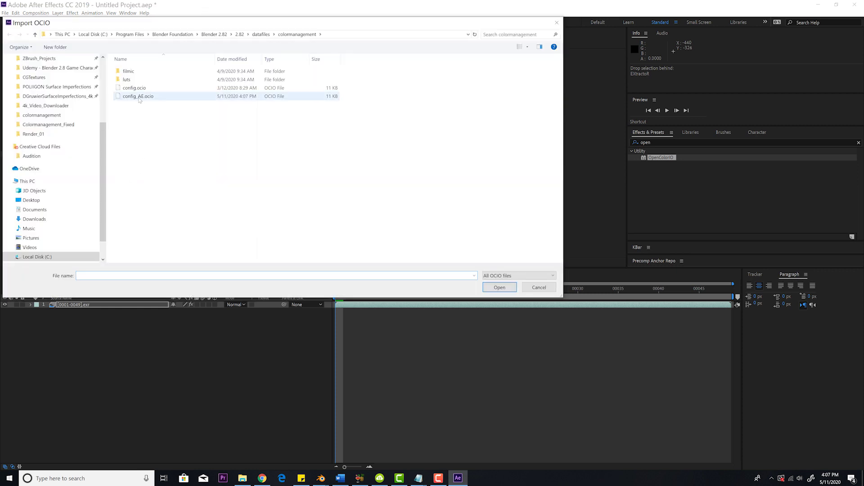
double_click(139, 96)
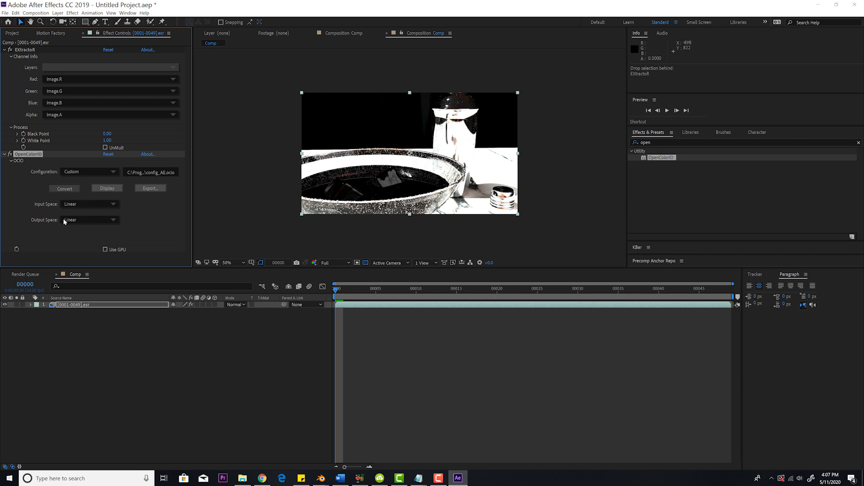
Set the OpenColorIO output space to display > Filmic sRGB
left_click(95, 221)
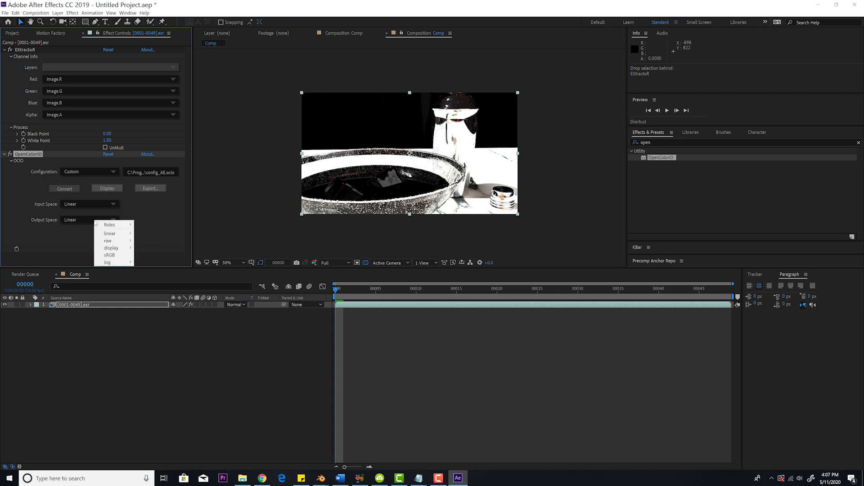
mouse_move(111, 248)
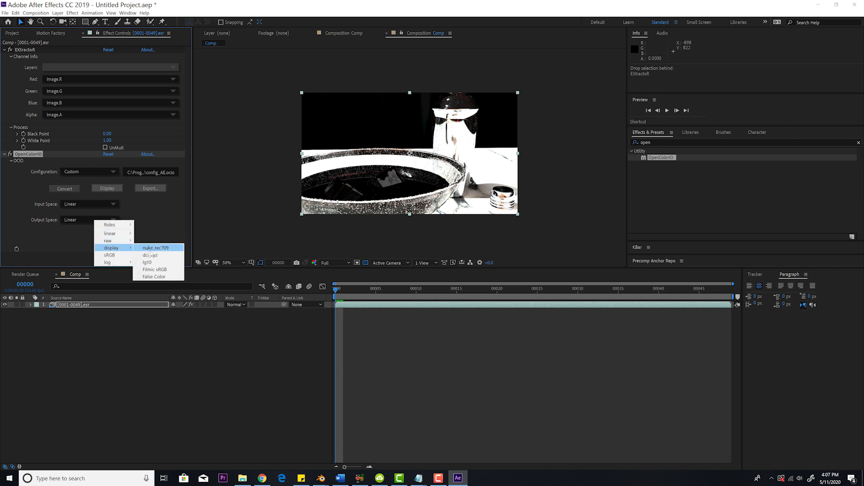
left_click(170, 271)
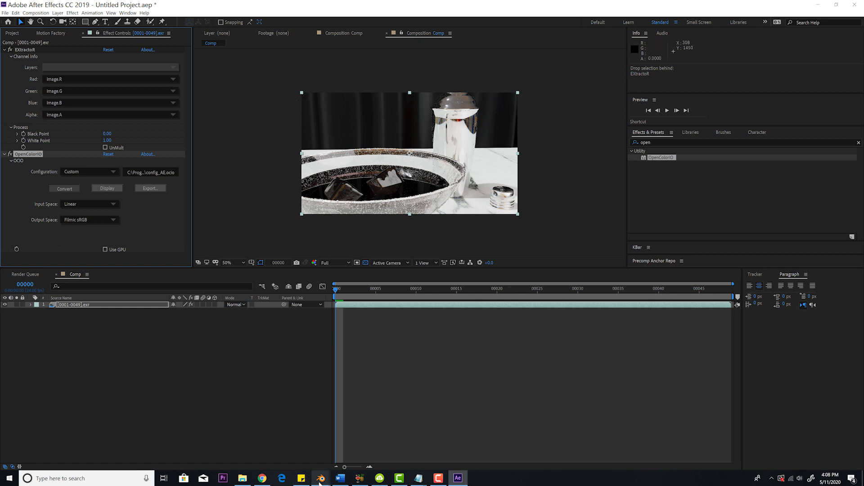
Bring Blender's render result window forward and place it beside the After Effects comp viewer
mouse_move(321, 478)
left_click(346, 468)
left_click_drag(491, 50, 574, 49)
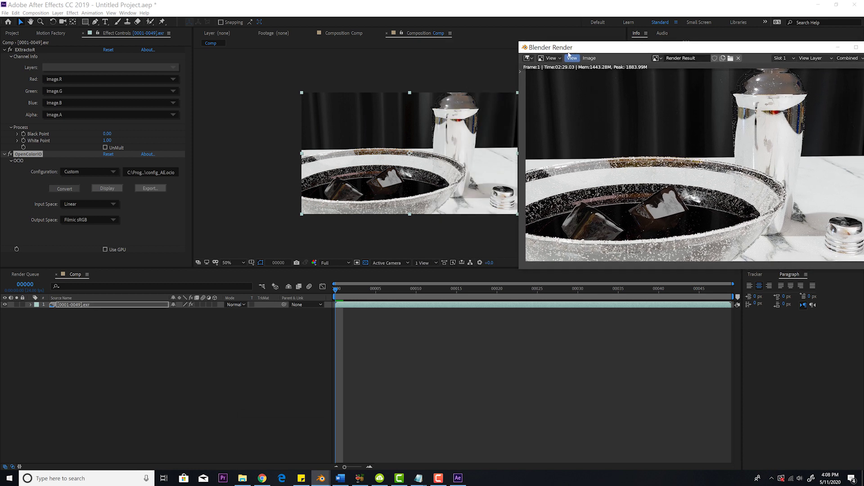